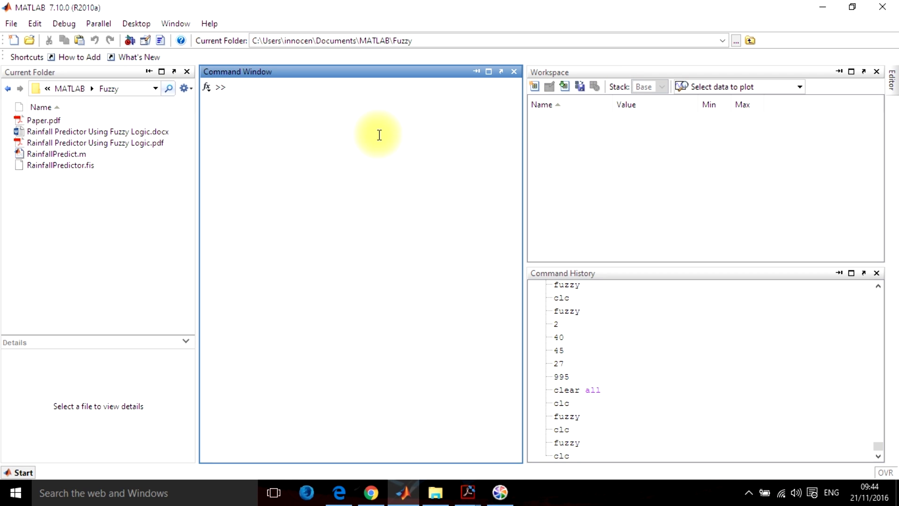
Browse the Start menu's Toolboxes list for the Fuzzy Logic tools.
{"action": "left_click", "coordinate": [312, 125]}
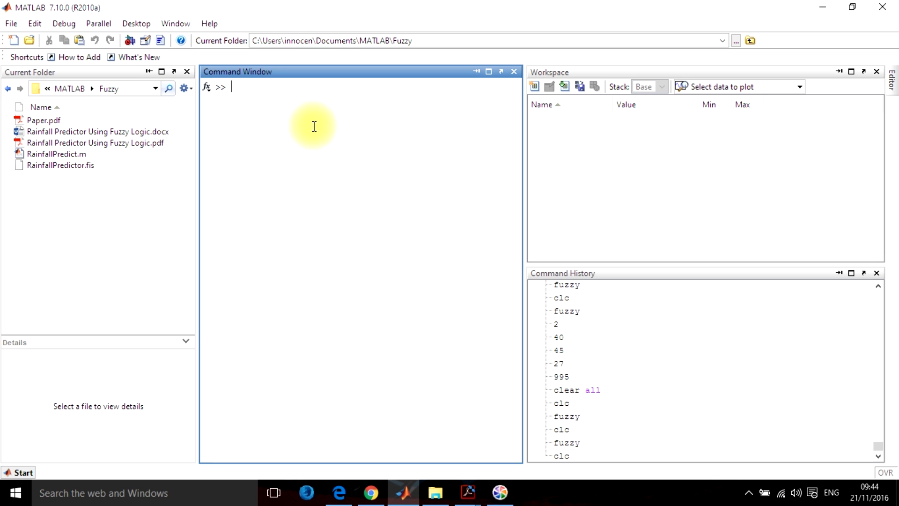
{"action": "left_click", "coordinate": [23, 473]}
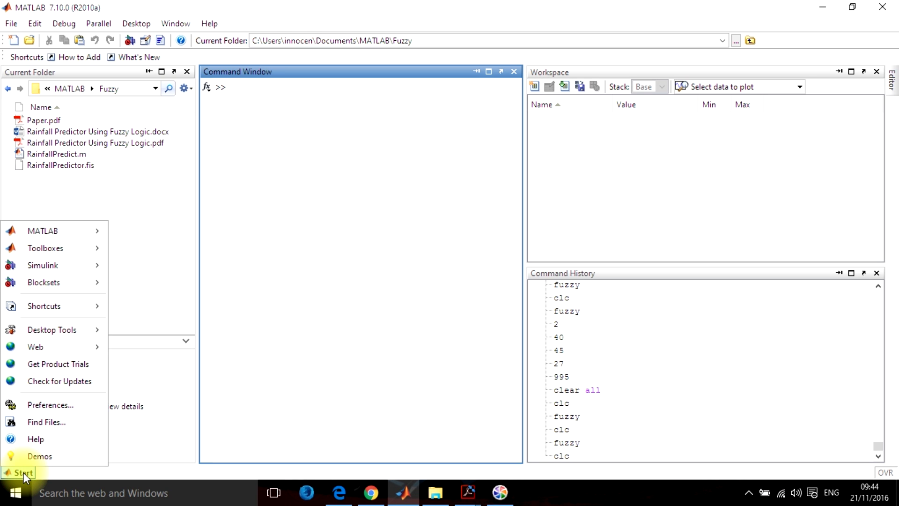
{"action": "left_click", "coordinate": [68, 252]}
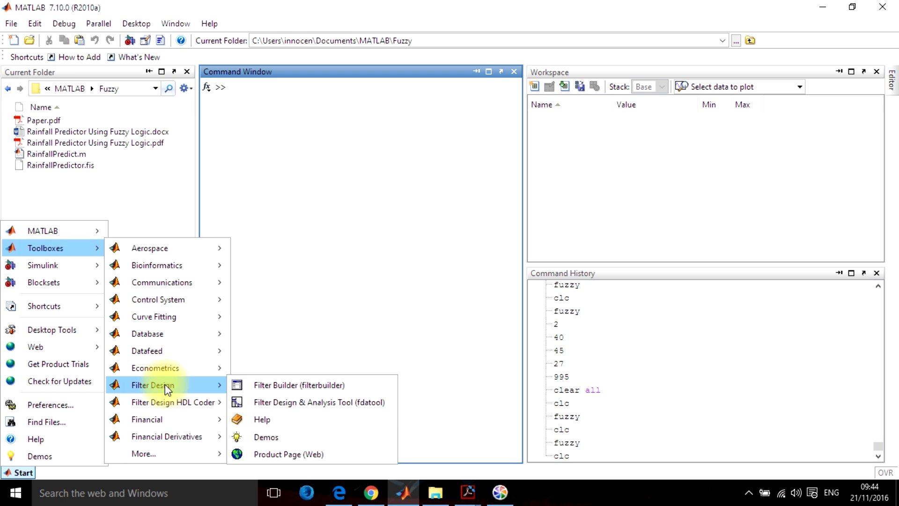
{"action": "mouse_move", "coordinate": [203, 449]}
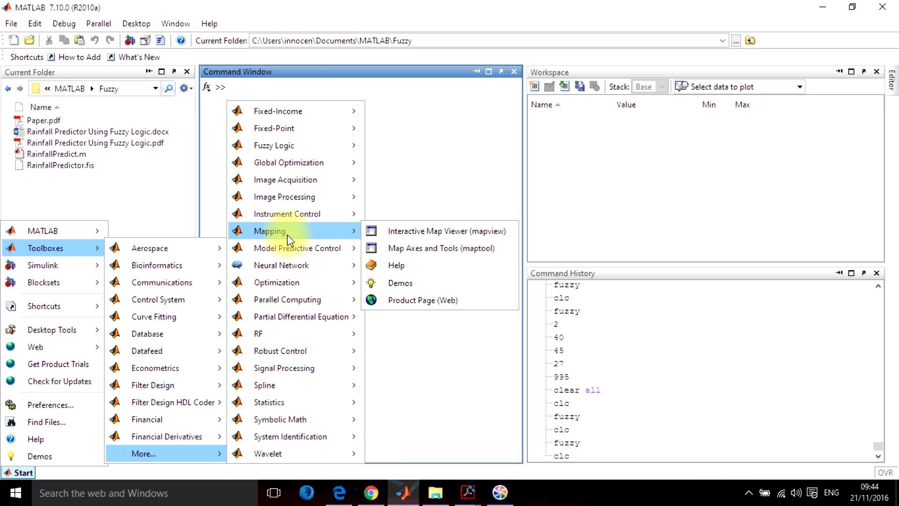
{"action": "mouse_move", "coordinate": [313, 146]}
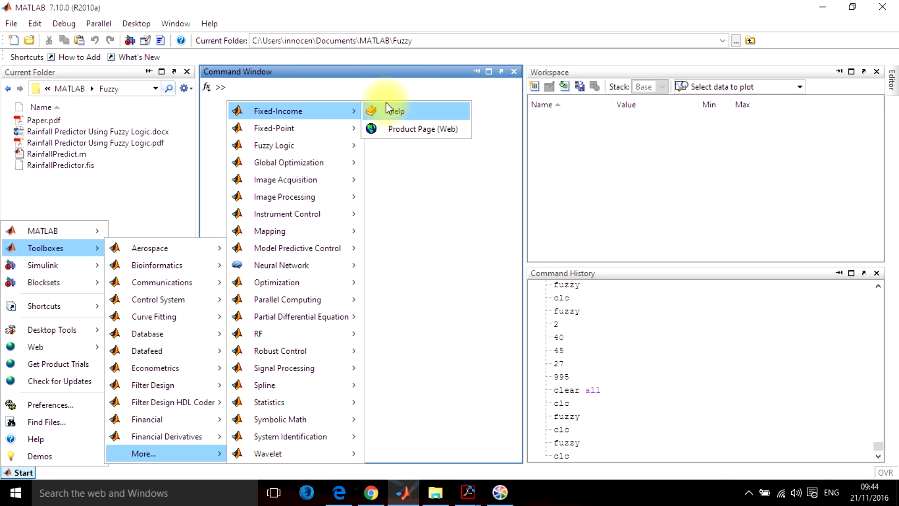
Run the fuzzy command to open a new Untitled Mamdani FIS Editor.
{"action": "left_click", "coordinate": [354, 86]}
{"action": "type", "text": "fuzzz"}
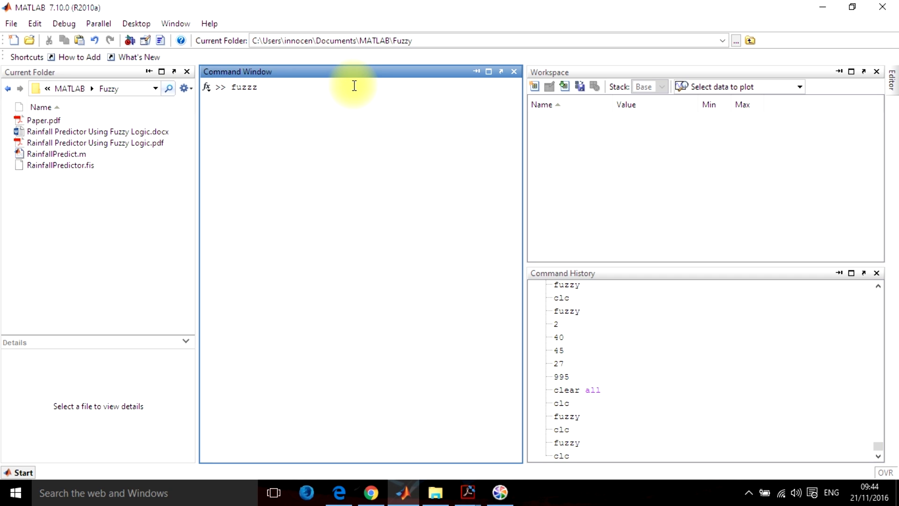
{"action": "key", "text": "BackSpace"}
{"action": "type", "text": "y"}
{"action": "key", "text": "Return"}
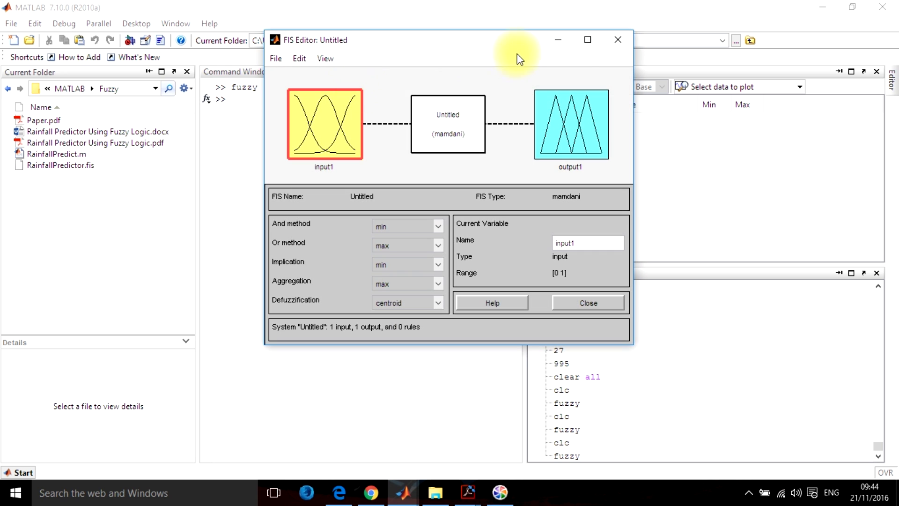
Maximize the FIS Editor and select output1 to show its name, type and [0 1] range.
{"action": "left_click", "coordinate": [588, 40]}
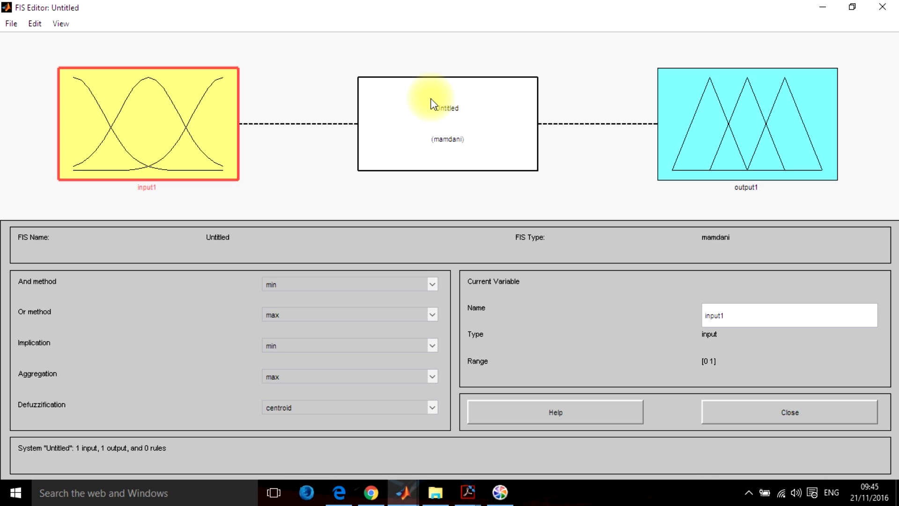
{"action": "left_click", "coordinate": [748, 133]}
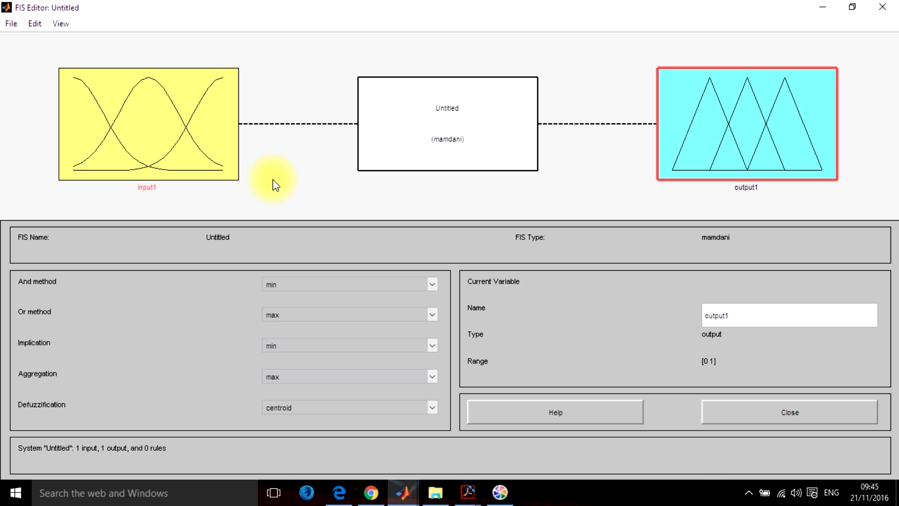
Import RainfallPredictor.fis from file and maximize its FIS Editor window.
{"action": "left_click", "coordinate": [11, 27]}
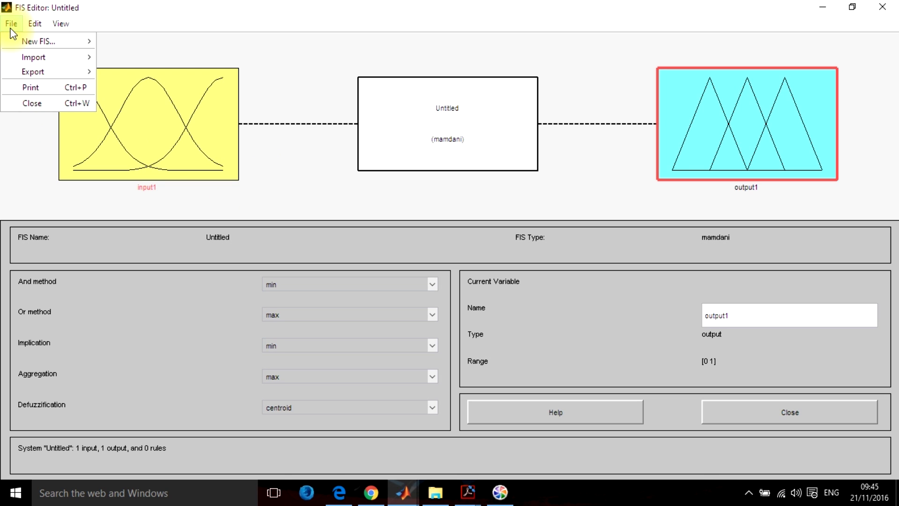
{"action": "mouse_move", "coordinate": [42, 58]}
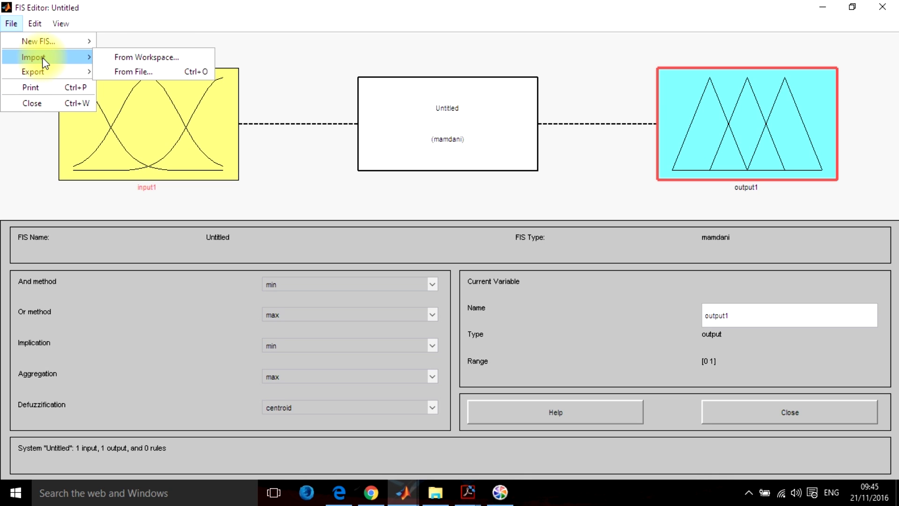
{"action": "left_click", "coordinate": [123, 70]}
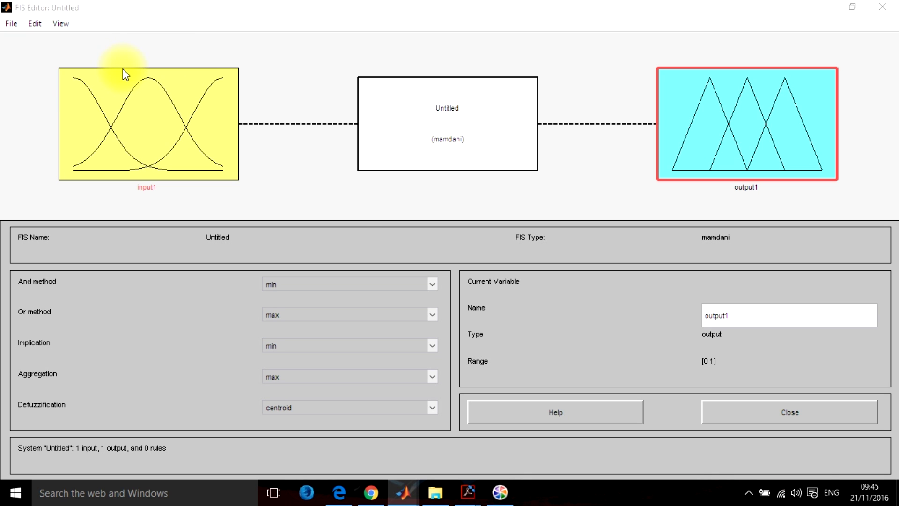
{"action": "left_click", "coordinate": [119, 81]}
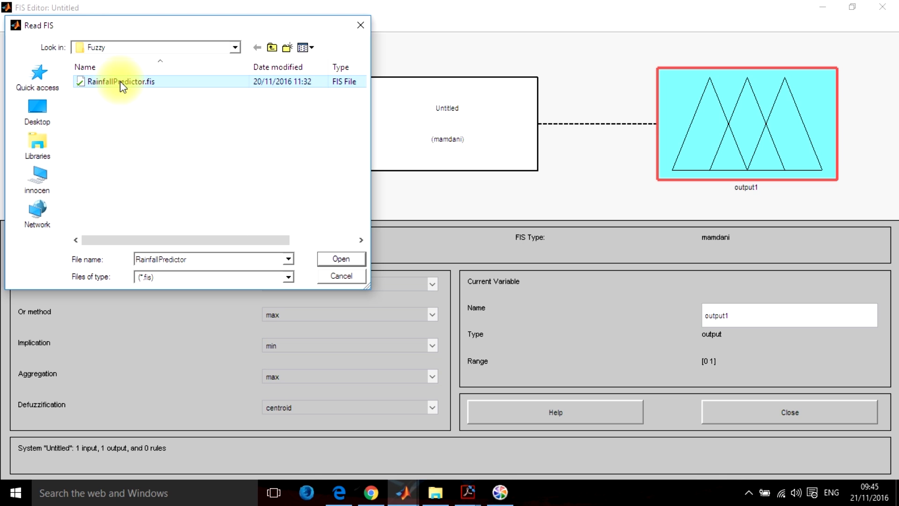
{"action": "double_click", "coordinate": [120, 81]}
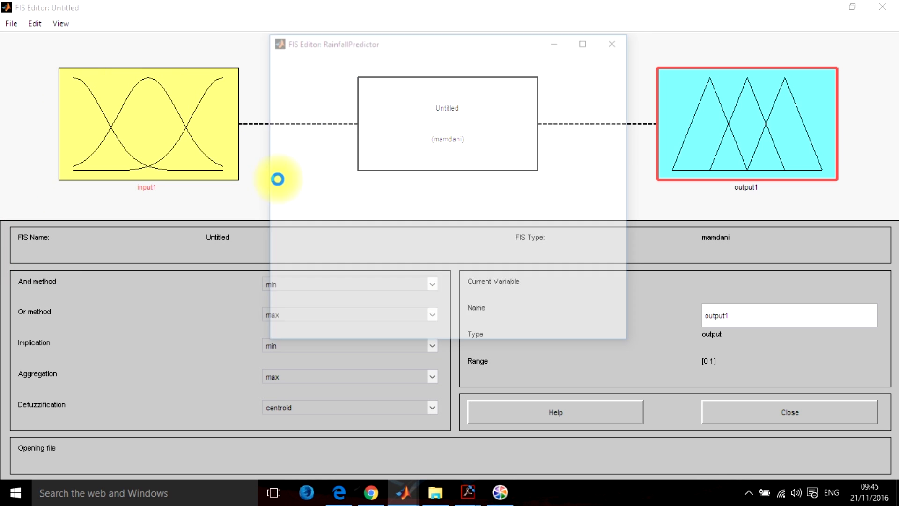
{"action": "left_click", "coordinate": [588, 41]}
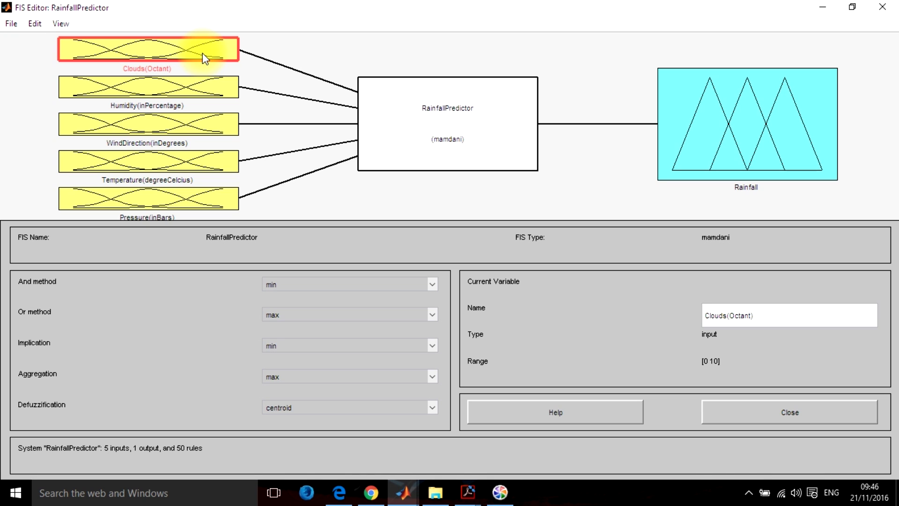
Open Clouds(Octant)'s membership functions full screen and check its [0 10] range.
{"action": "double_click", "coordinate": [148, 49]}
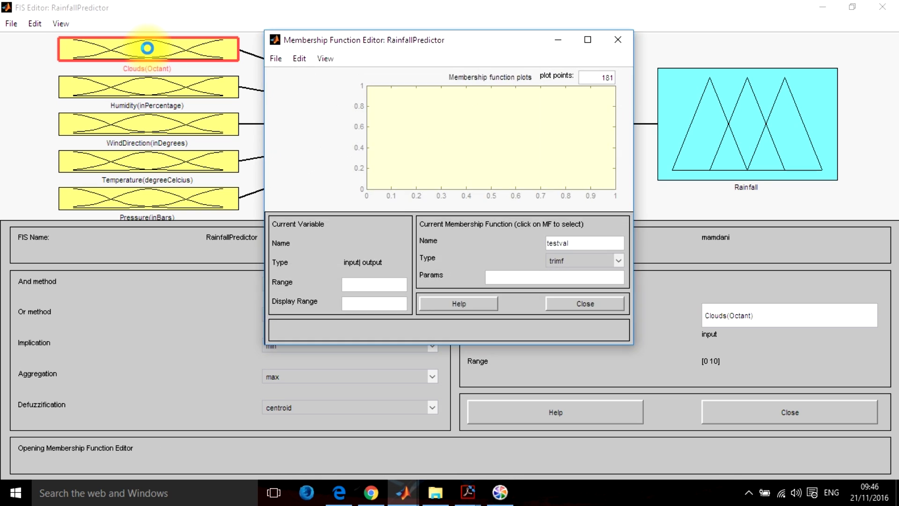
{"action": "left_click", "coordinate": [586, 40]}
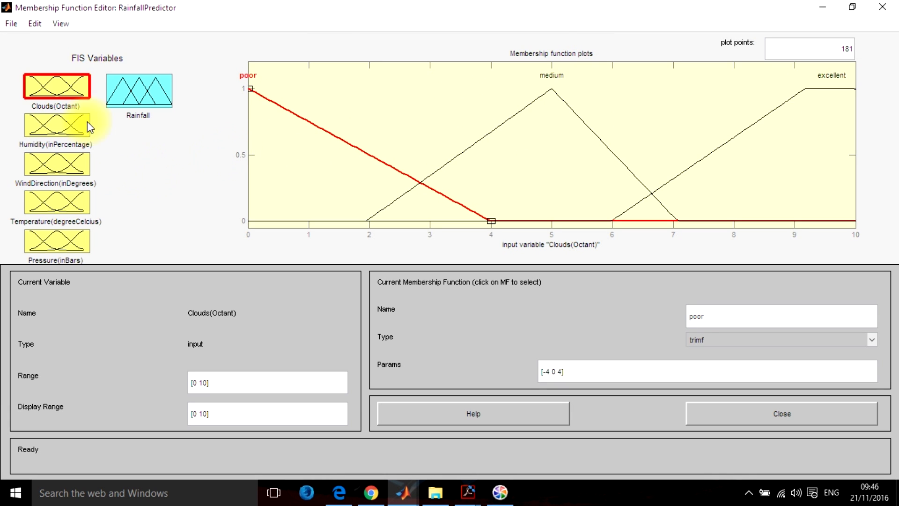
{"action": "left_click", "coordinate": [75, 91]}
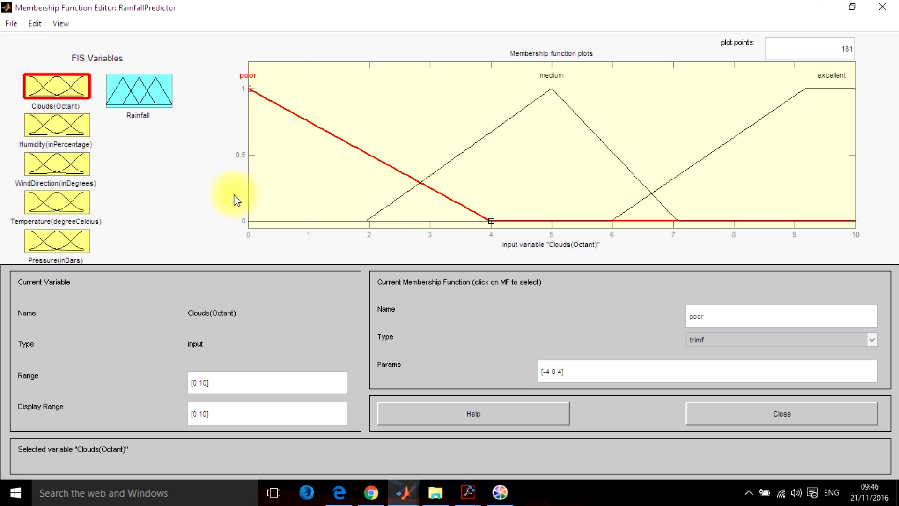
{"action": "left_click", "coordinate": [213, 380]}
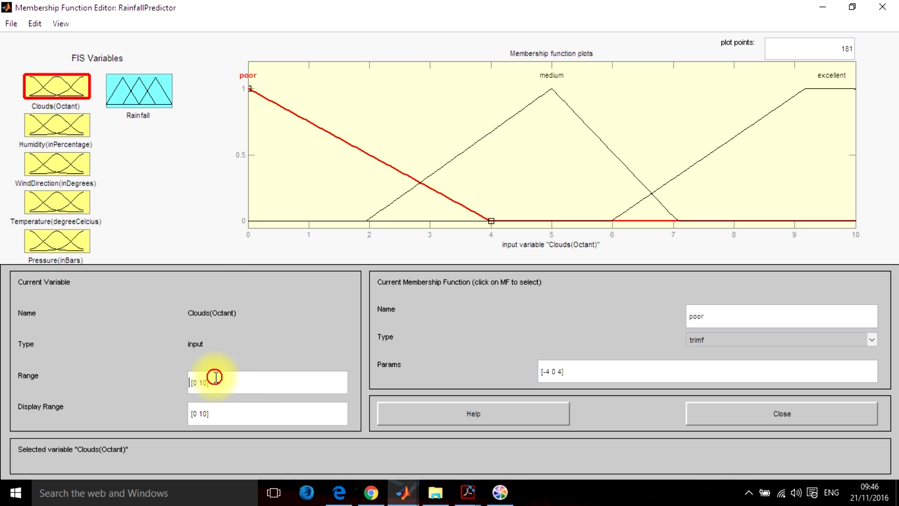
{"action": "left_click", "coordinate": [190, 381]}
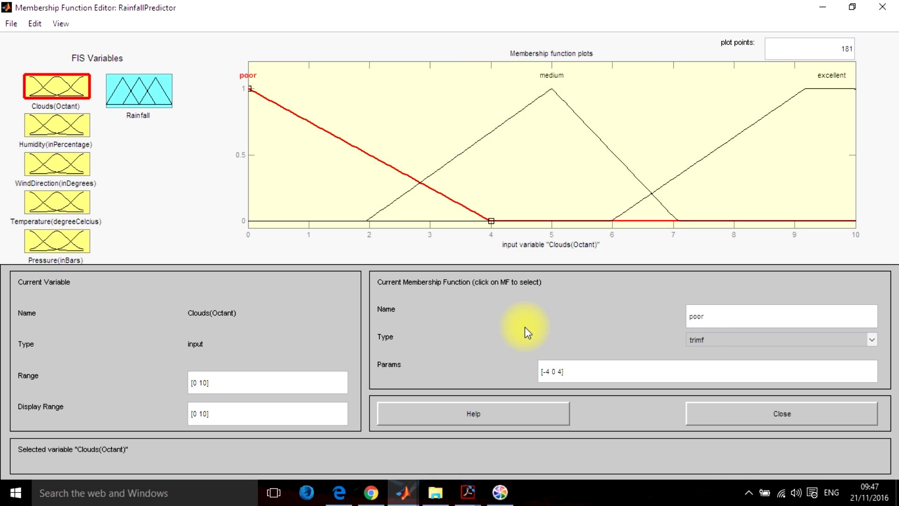
Keep poor as trimf and drag the excellent trapmf to [5.98 9.18 9.98 13.2].
{"action": "left_click", "coordinate": [698, 347]}
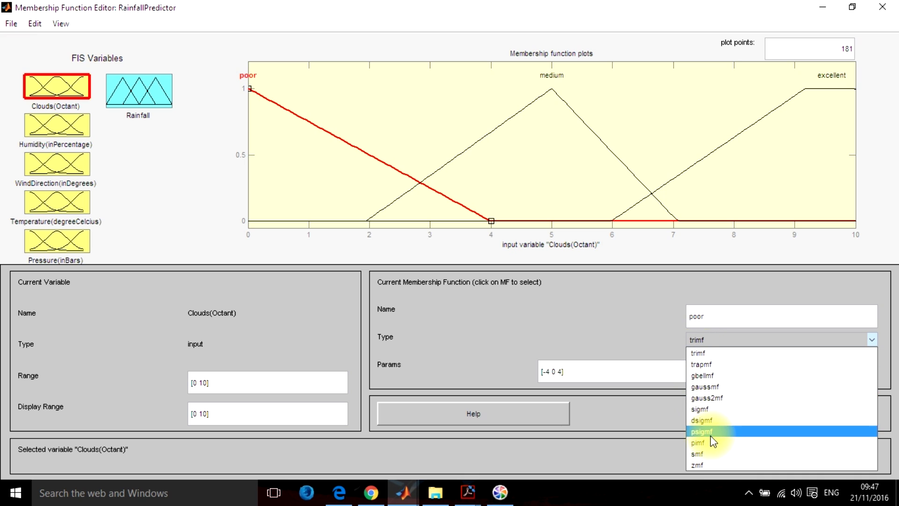
{"action": "left_click", "coordinate": [699, 355]}
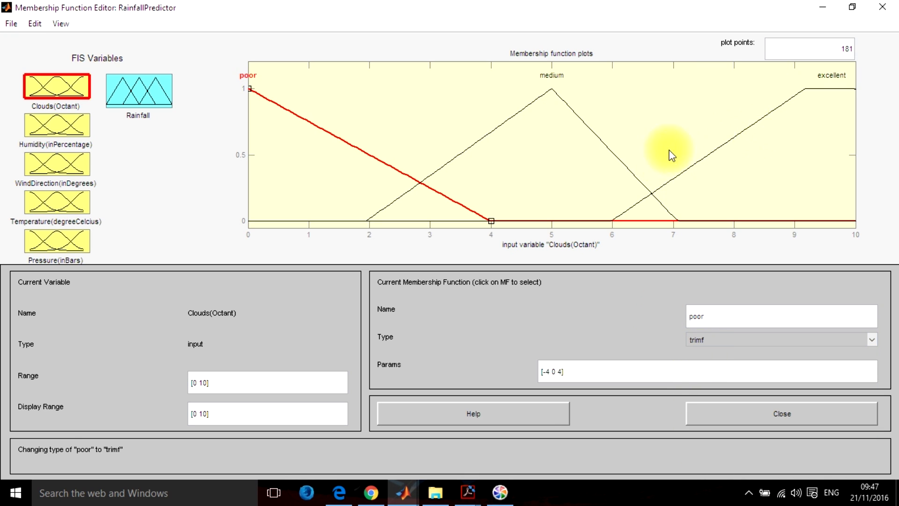
{"action": "left_click", "coordinate": [707, 157]}
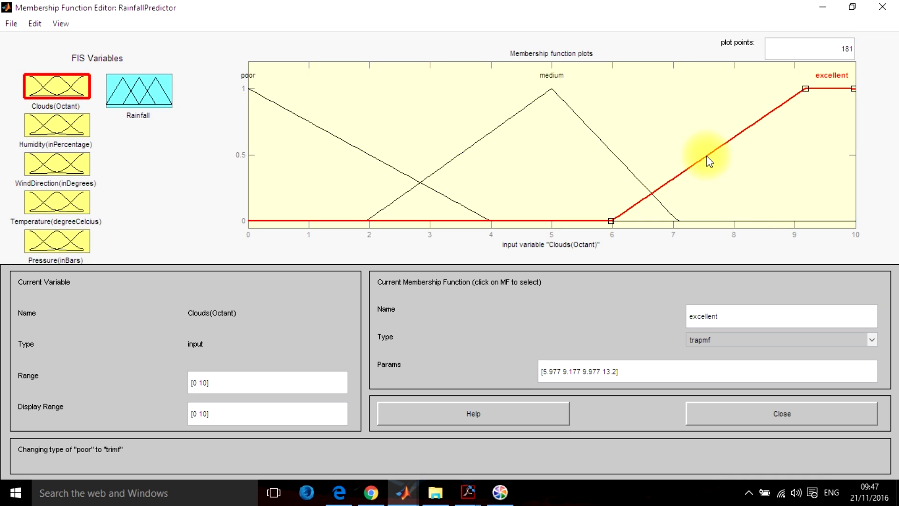
{"action": "left_click", "coordinate": [729, 341]}
{"action": "left_click", "coordinate": [649, 323]}
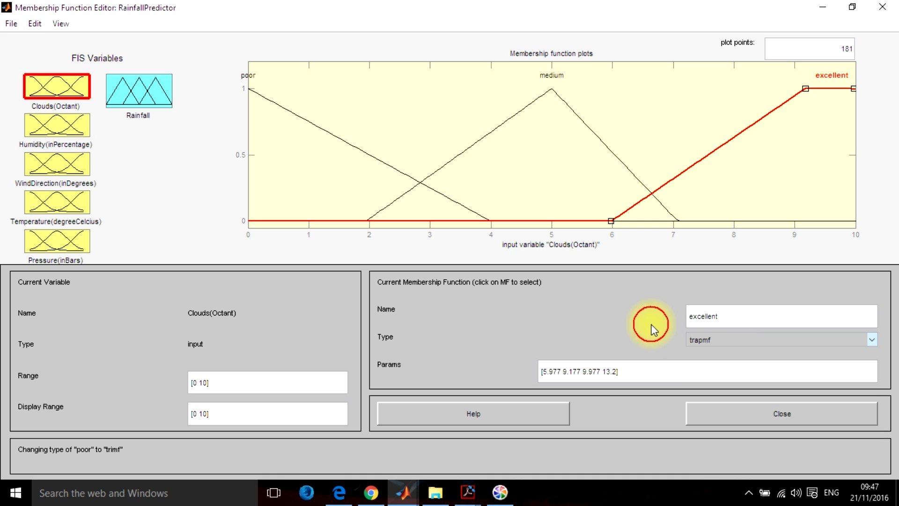
{"action": "mouse_move", "coordinate": [686, 169]}
{"action": "left_mouse_down"}
{"action": "mouse_move", "coordinate": [631, 176]}
{"action": "mouse_move", "coordinate": [695, 178]}
{"action": "mouse_move", "coordinate": [685, 179]}
{"action": "left_mouse_up"}
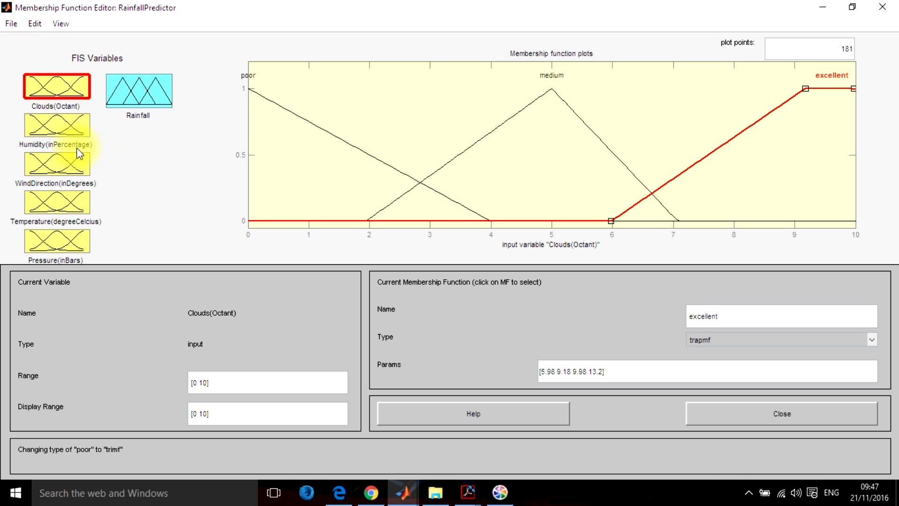
Step through Humidity, WindDirection, Temperature, Pressure and Rainfall membership functions.
{"action": "left_click", "coordinate": [58, 127]}
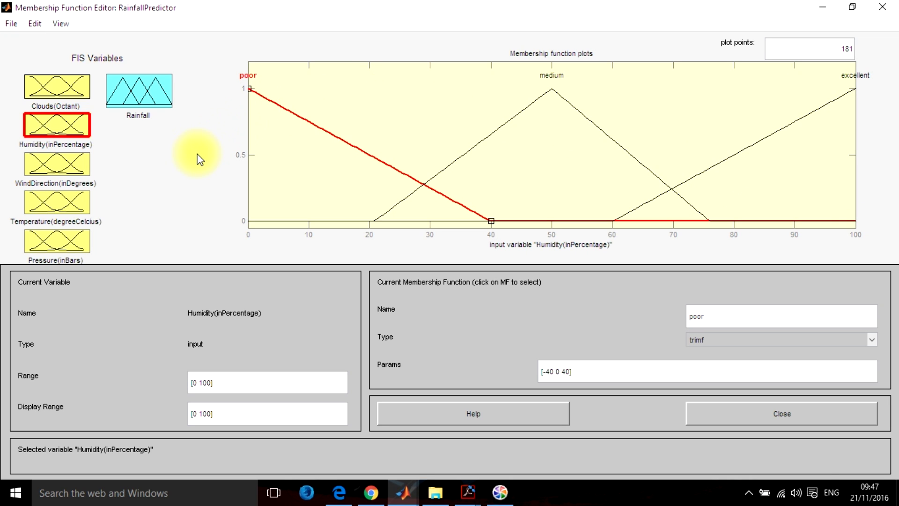
{"action": "left_click", "coordinate": [71, 166]}
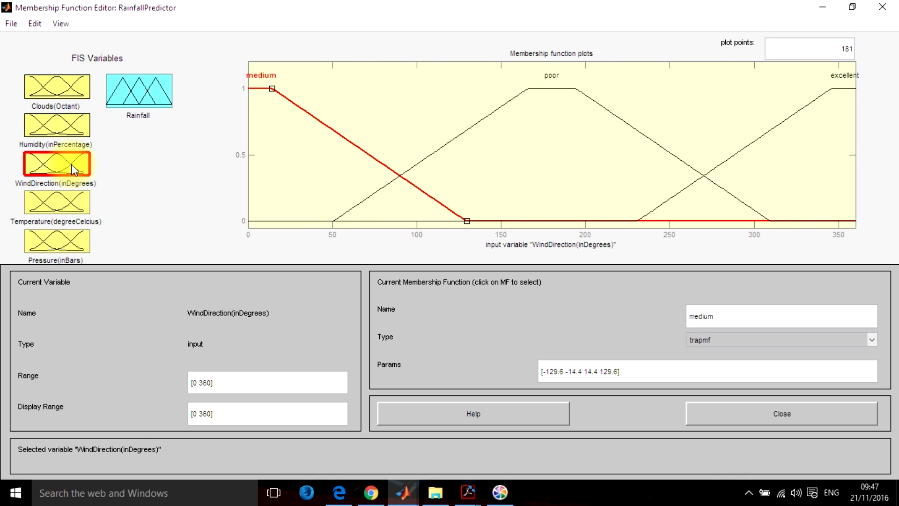
{"action": "left_click", "coordinate": [57, 202]}
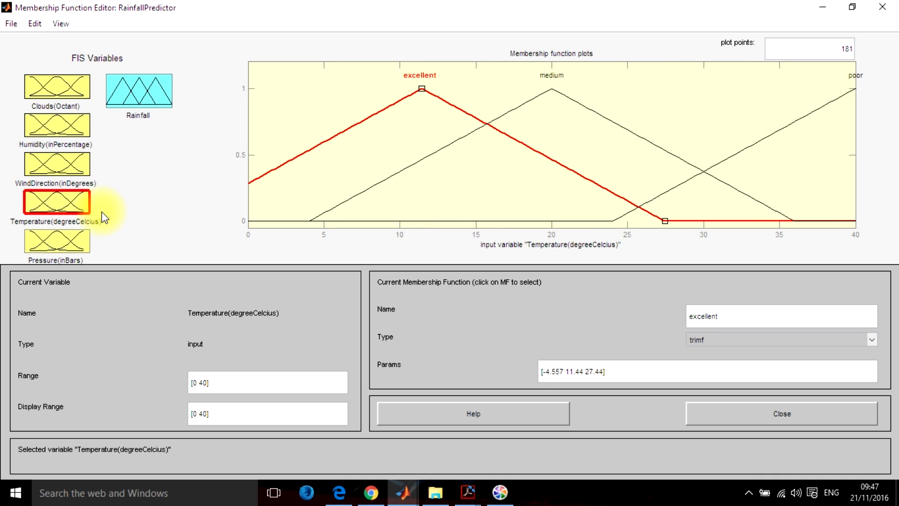
{"action": "left_click", "coordinate": [51, 250]}
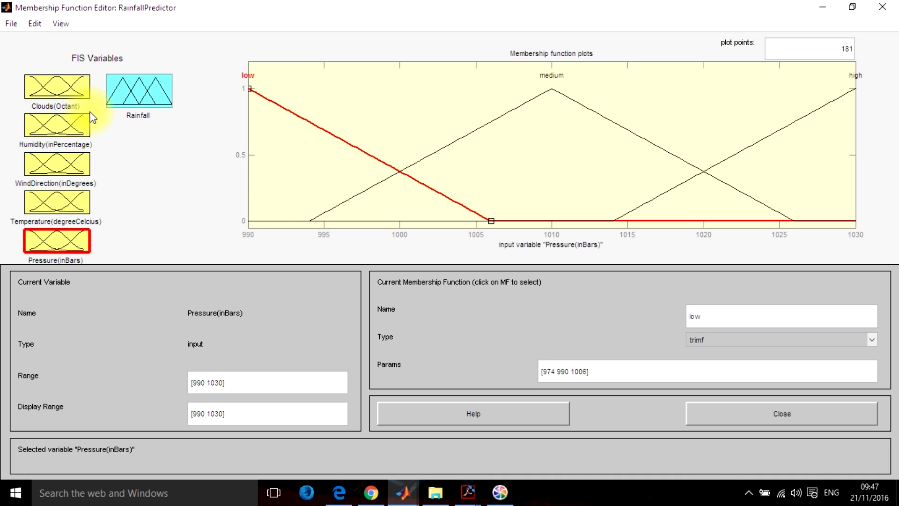
{"action": "left_click", "coordinate": [142, 89]}
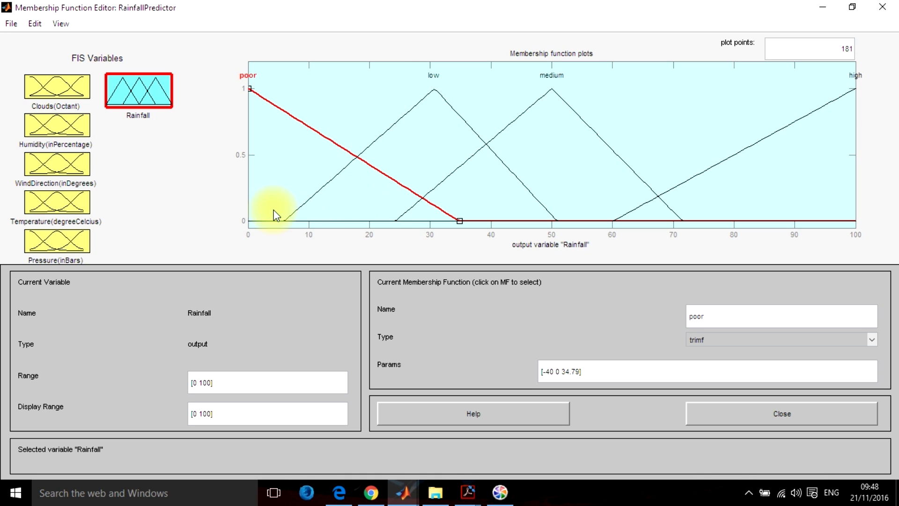
Deselect the poor output function and close the Membership Function Editor.
{"action": "left_click", "coordinate": [456, 106]}
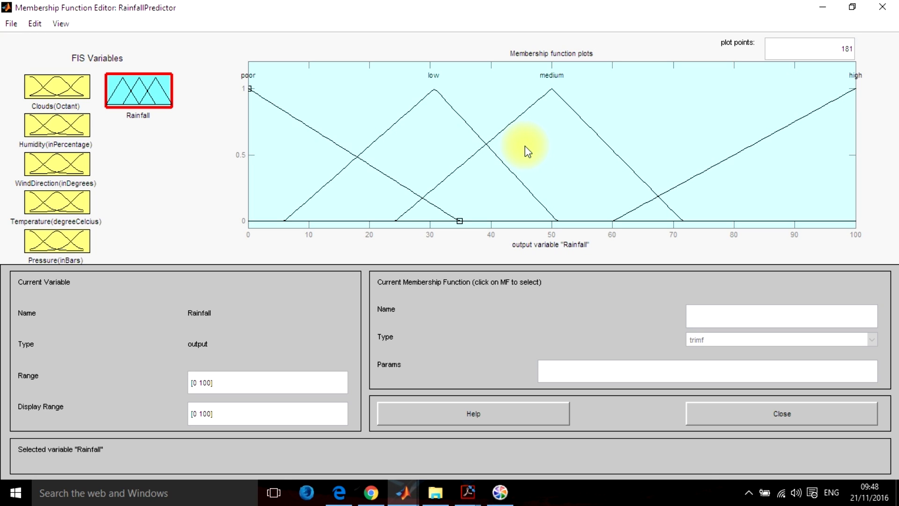
{"action": "left_click", "coordinate": [785, 417]}
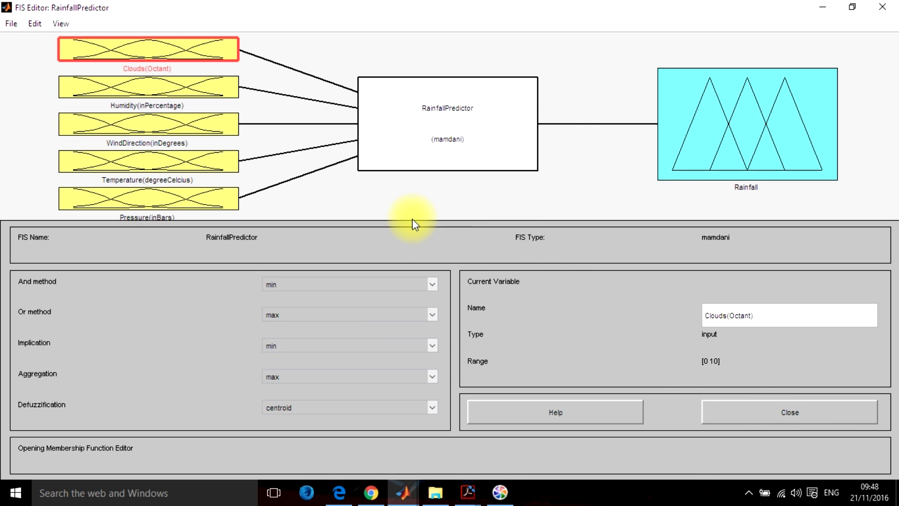
Open the RainfallPredictor Rule Editor and maximize it.
{"action": "double_click", "coordinate": [426, 135]}
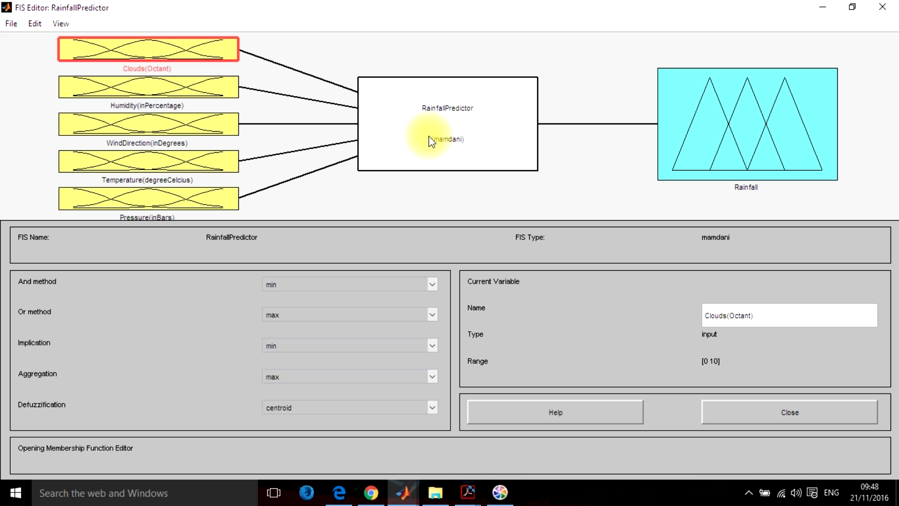
{"action": "left_click", "coordinate": [33, 25]}
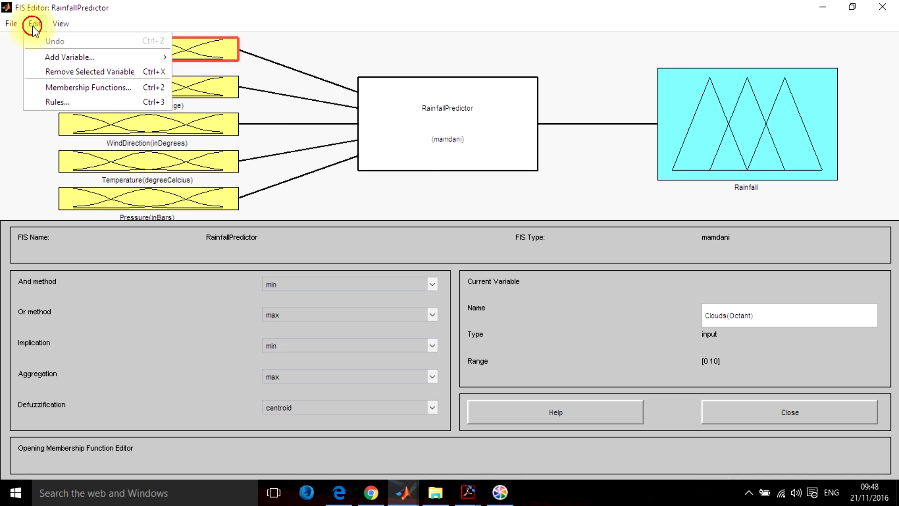
{"action": "left_click", "coordinate": [39, 98]}
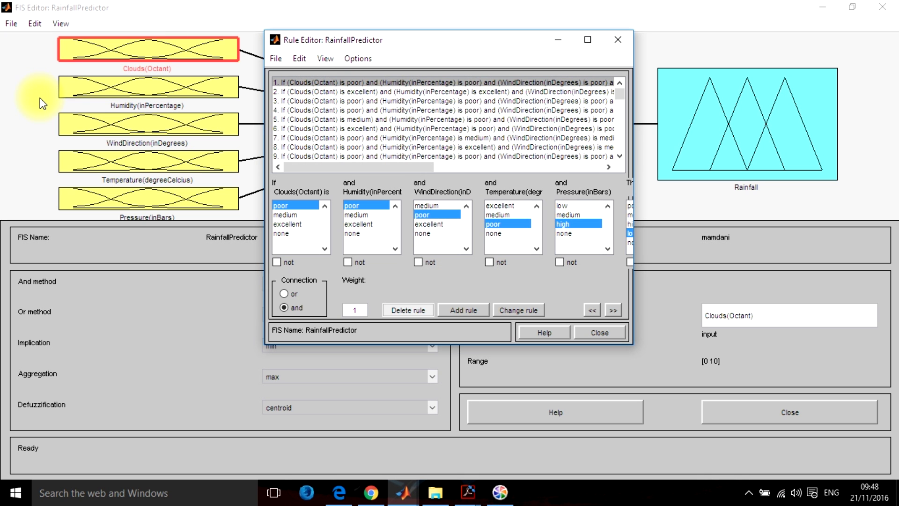
{"action": "left_click", "coordinate": [592, 46]}
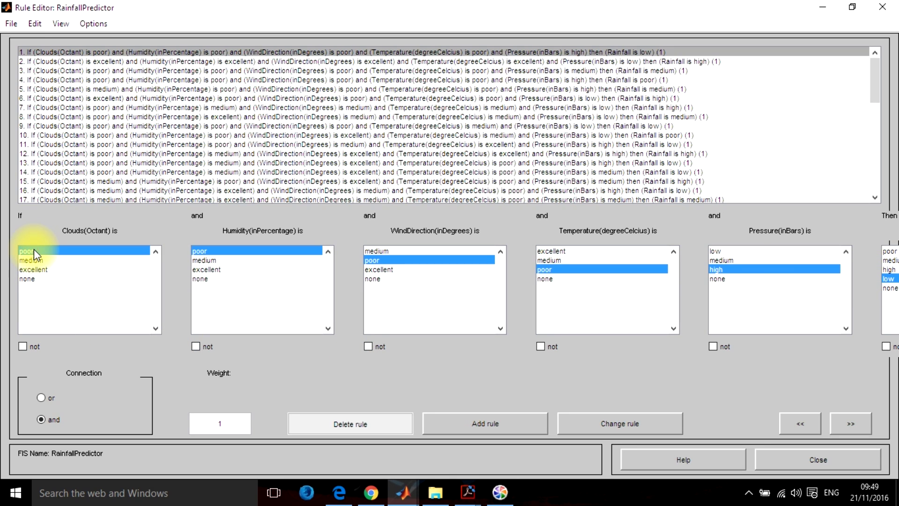
Add a rule: poor Humidity, WindDirection, Temperature with high Pressure give low Rainfall.
{"action": "left_click", "coordinate": [263, 255]}
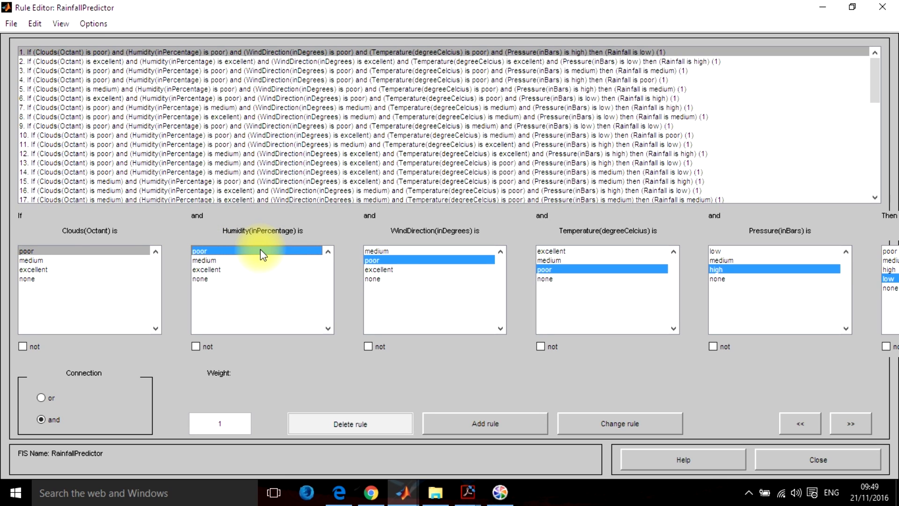
{"action": "left_click", "coordinate": [372, 261]}
{"action": "left_click", "coordinate": [546, 269]}
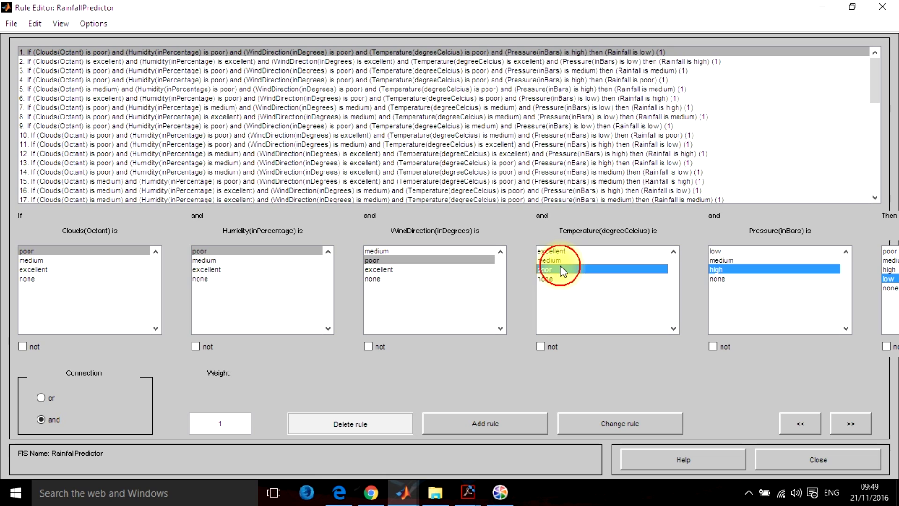
{"action": "left_click", "coordinate": [735, 271]}
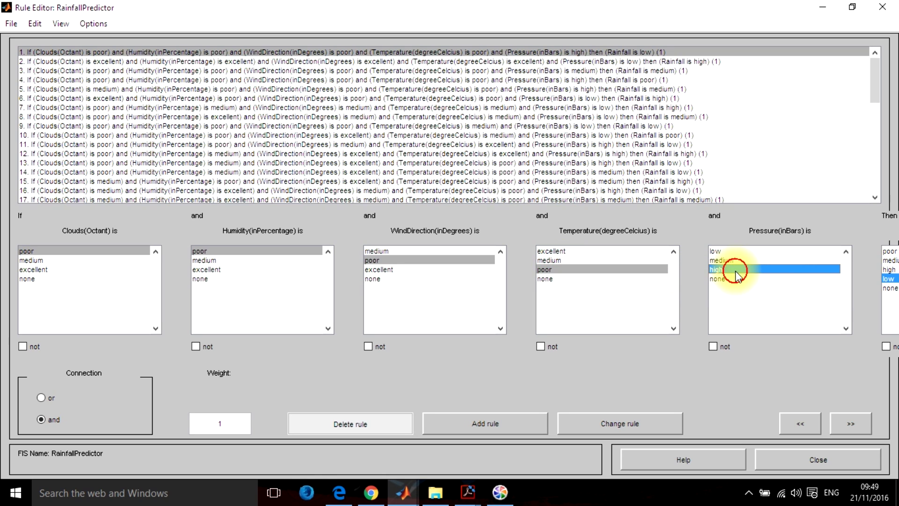
{"action": "left_click", "coordinate": [889, 280]}
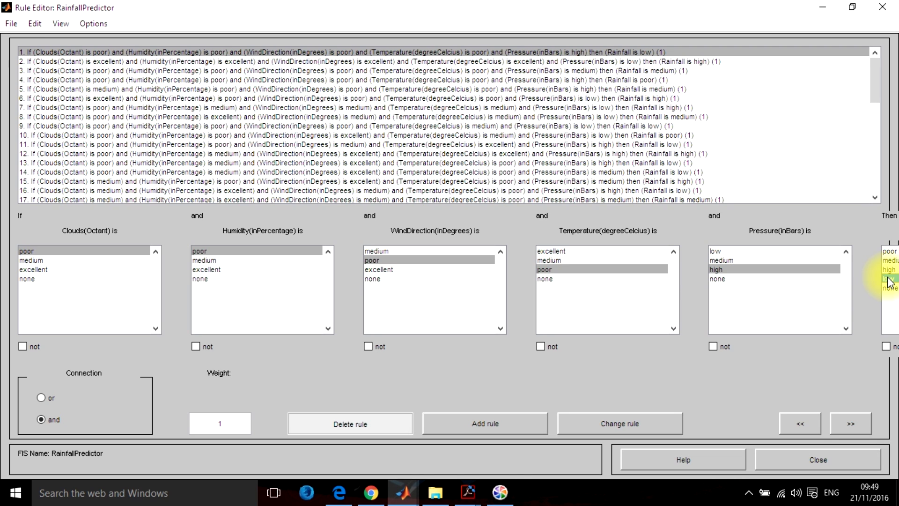
{"action": "left_click", "coordinate": [497, 431]}
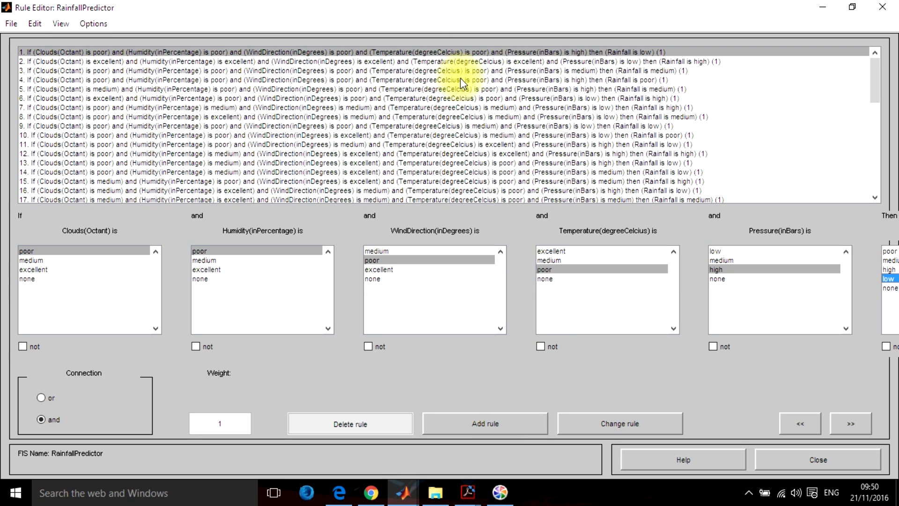
Select rule 1, then scroll down to rule 50 (low pressure gives poor rainfall).
{"action": "left_click", "coordinate": [433, 52]}
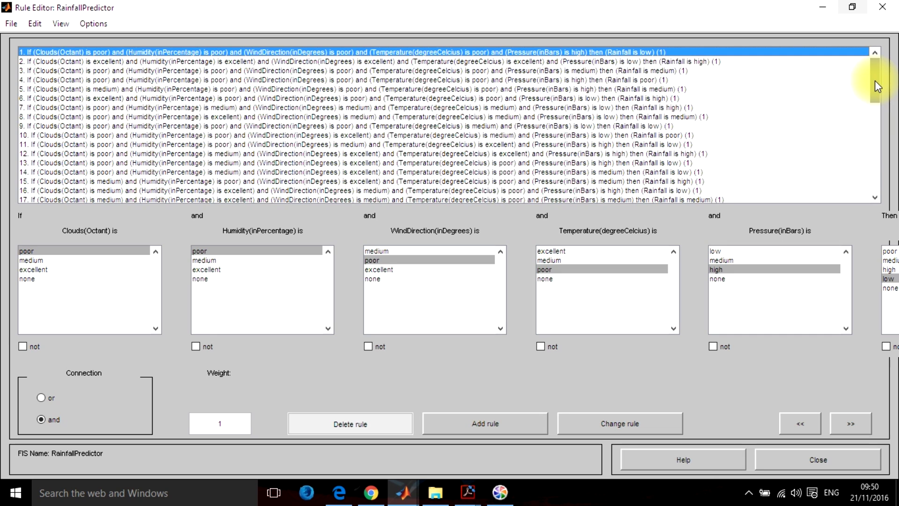
{"action": "left_click_drag", "start_coordinate": [875, 80], "coordinate": [869, 195]}
{"action": "left_click", "coordinate": [687, 198]}
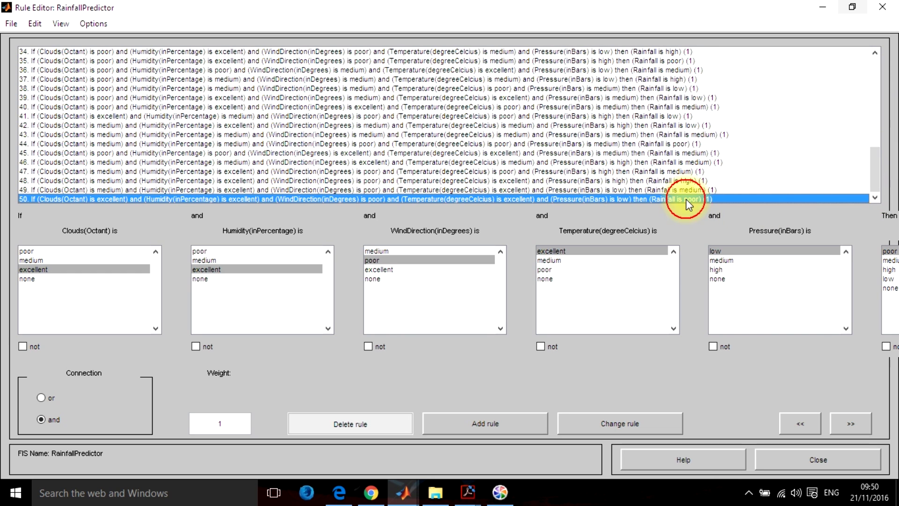
Close the Rule Editor and open a maximized Rule Viewer showing Rainfall = 87.
{"action": "left_click", "coordinate": [795, 462]}
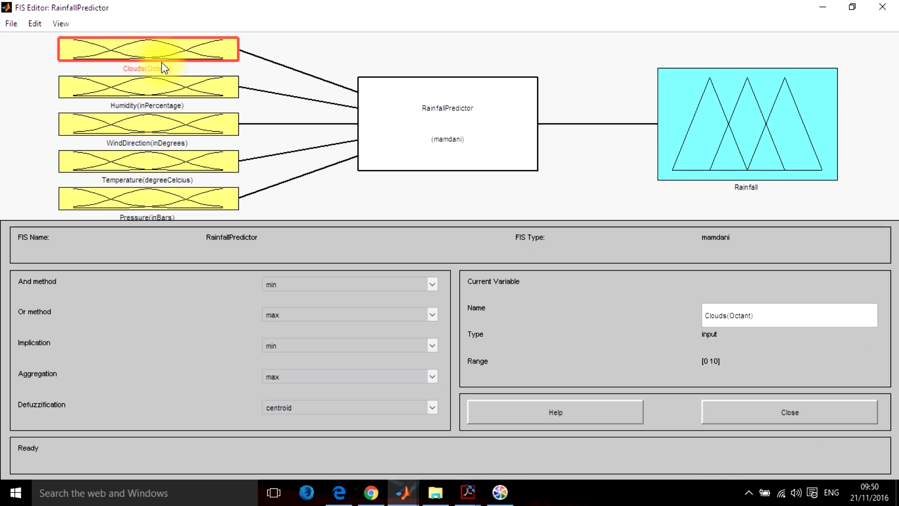
{"action": "left_click", "coordinate": [69, 26]}
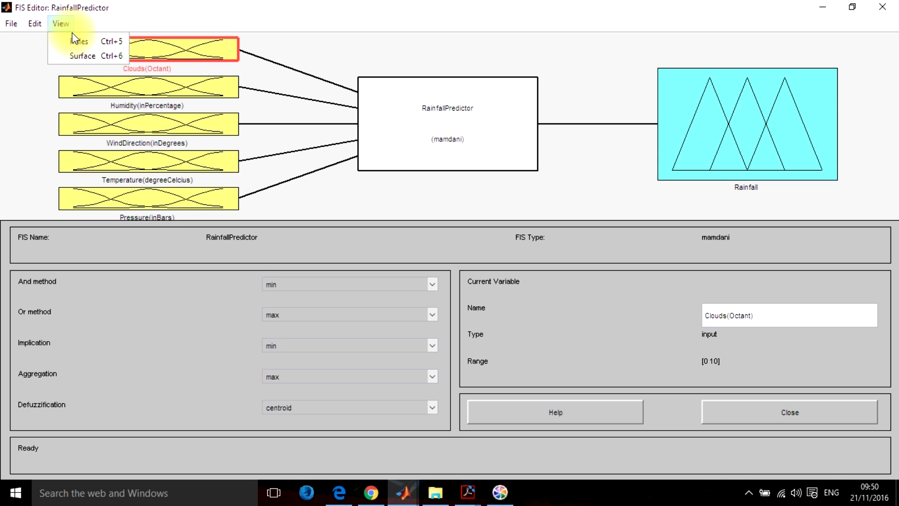
{"action": "left_click", "coordinate": [75, 43]}
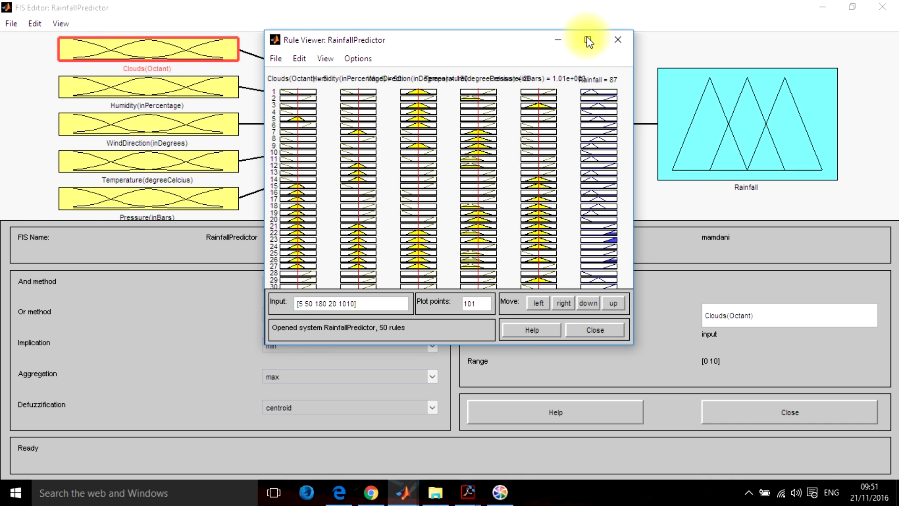
{"action": "left_click", "coordinate": [588, 41]}
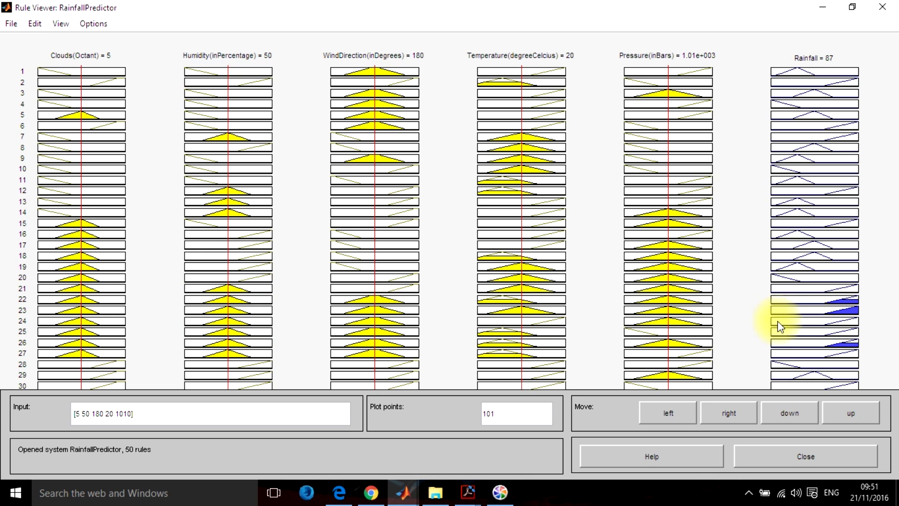
{"action": "left_click", "coordinate": [846, 305]}
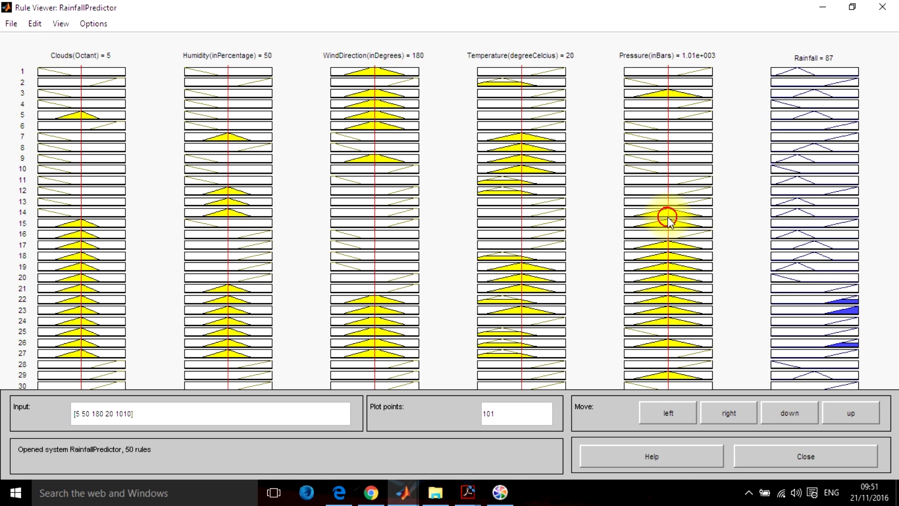
Set Pressure to about 1024, Temperature 9.7 and WindDirection 79.3, yielding Rainfall 71.7.
{"action": "left_click_drag", "start_coordinate": [678, 223], "coordinate": [700, 215]}
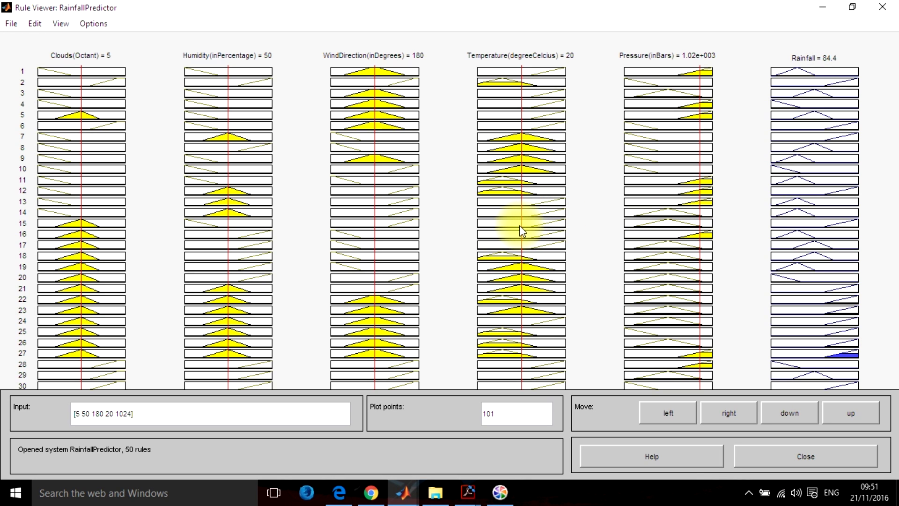
{"action": "left_click_drag", "start_coordinate": [520, 226], "coordinate": [549, 227]}
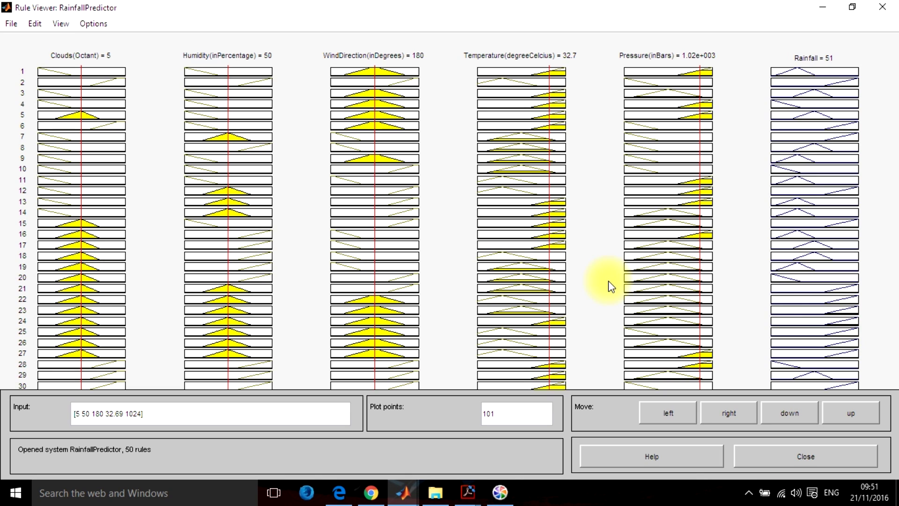
{"action": "left_click_drag", "start_coordinate": [549, 251], "coordinate": [499, 258]}
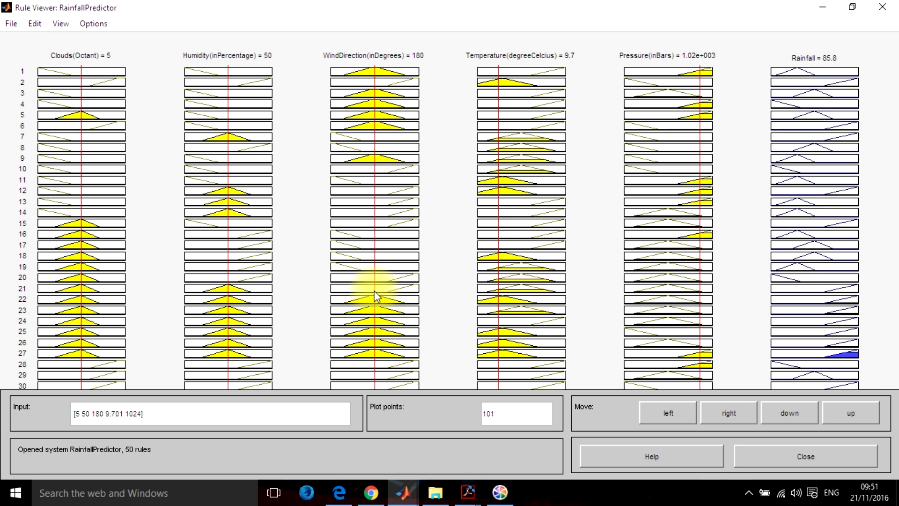
{"action": "left_click_drag", "start_coordinate": [374, 289], "coordinate": [349, 293]}
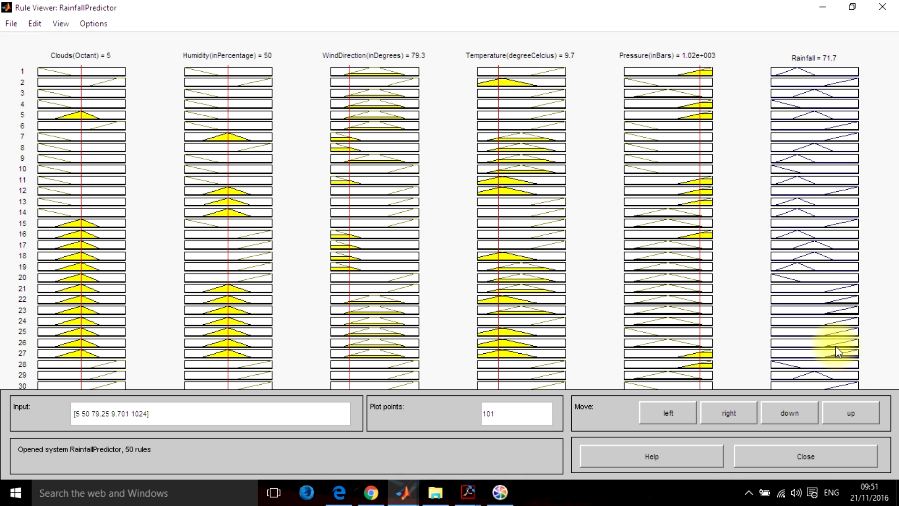
Close the Rule Viewer and FIS Editor, saving RainfallPredictor over the existing RainfallPredictor.fis.
{"action": "left_click", "coordinate": [791, 459]}
{"action": "left_click", "coordinate": [791, 415]}
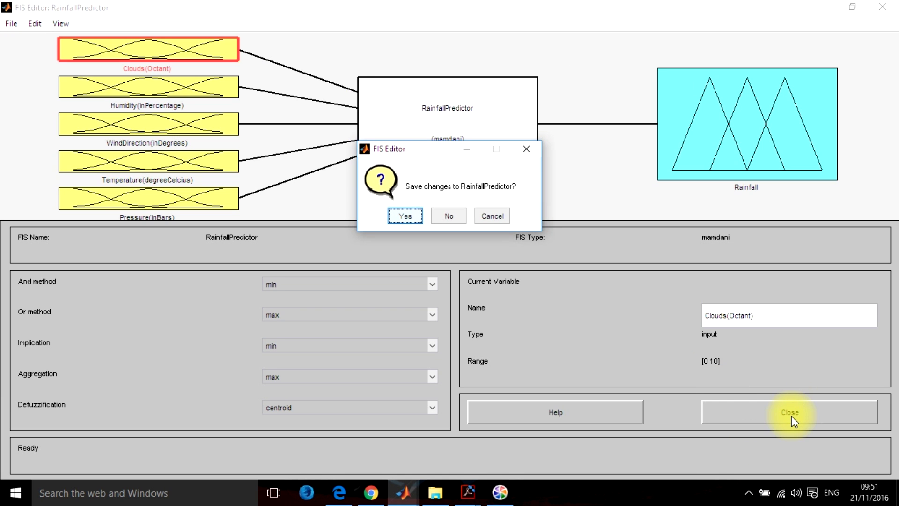
{"action": "left_click", "coordinate": [394, 216]}
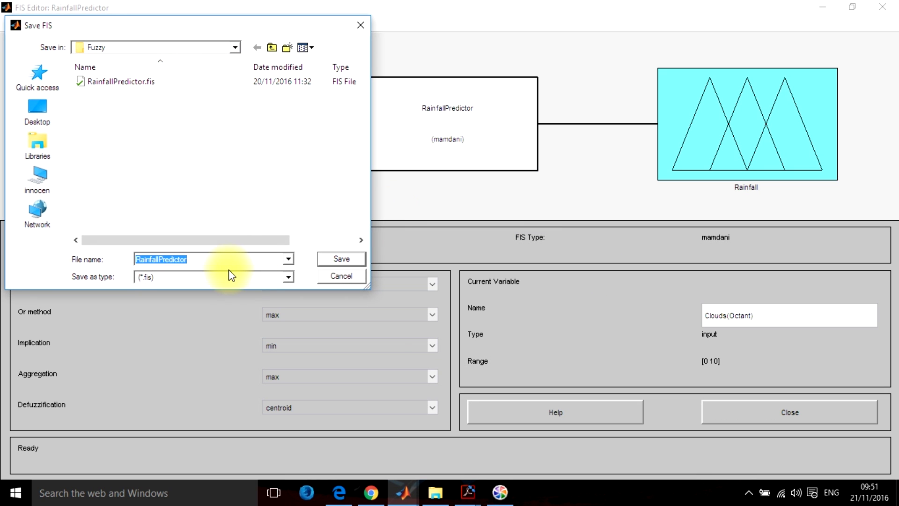
{"action": "left_click", "coordinate": [136, 83]}
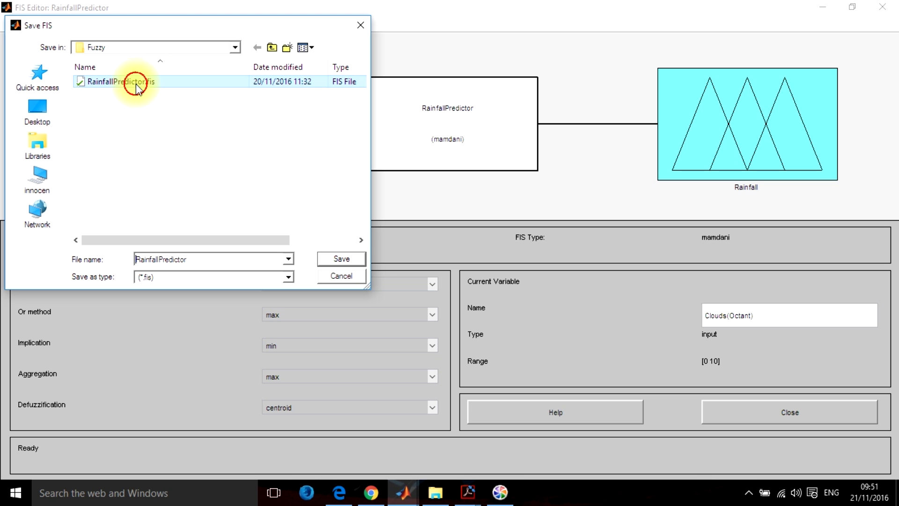
{"action": "left_click", "coordinate": [325, 256]}
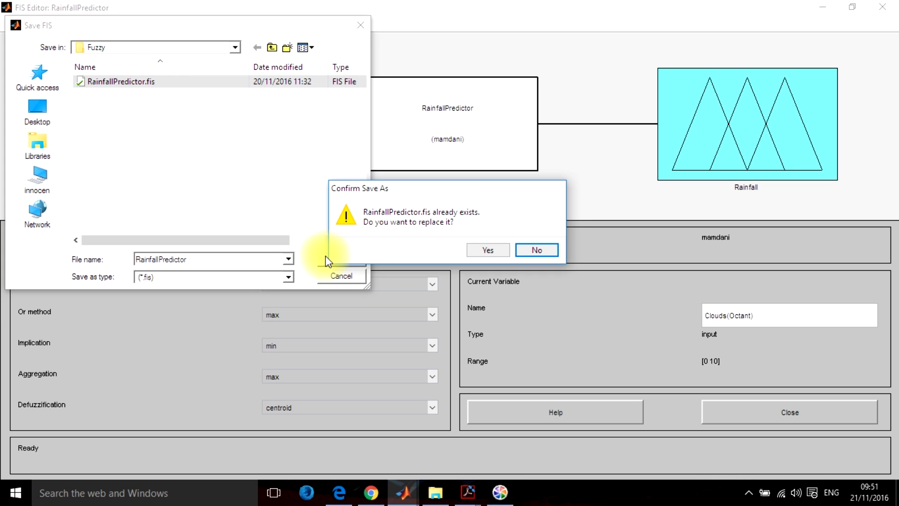
{"action": "left_click", "coordinate": [489, 250]}
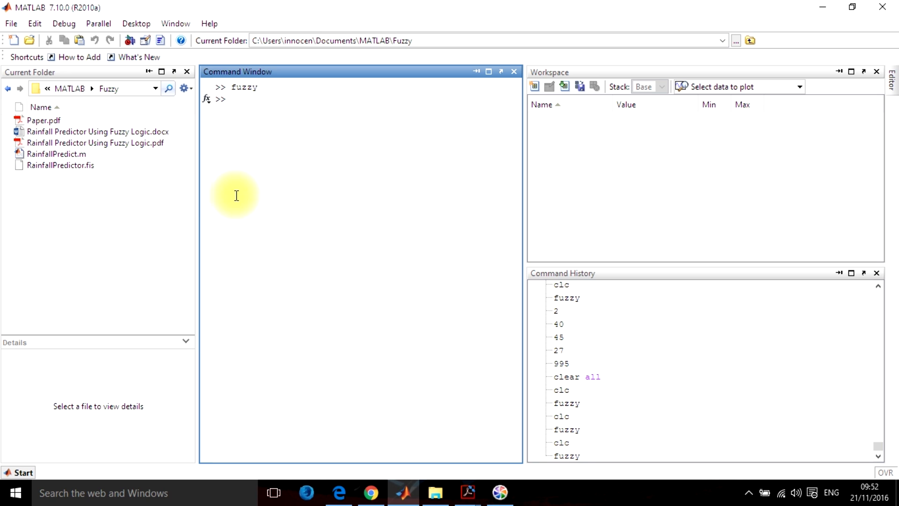
Open RainfallPredict.m in the Editor and highlight the readfis call on line 5.
{"action": "left_click", "coordinate": [58, 167]}
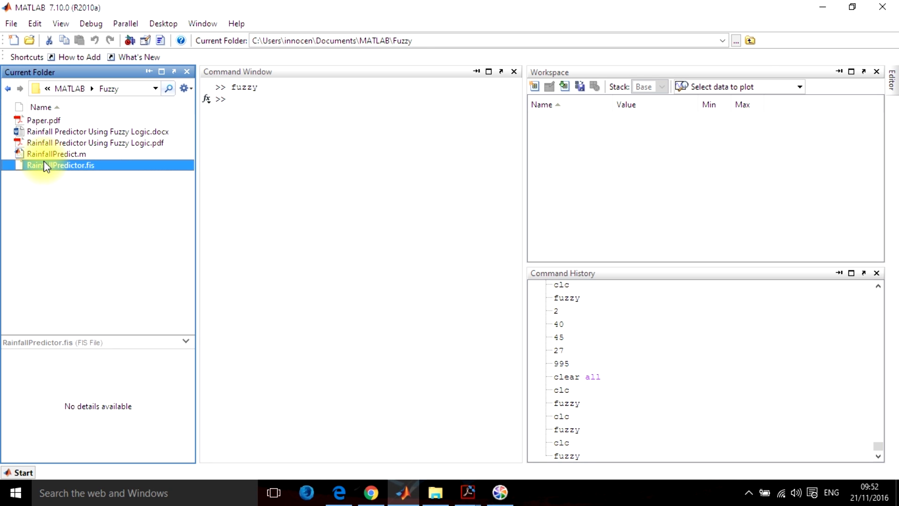
{"action": "left_click", "coordinate": [43, 154]}
{"action": "double_click", "coordinate": [44, 154]}
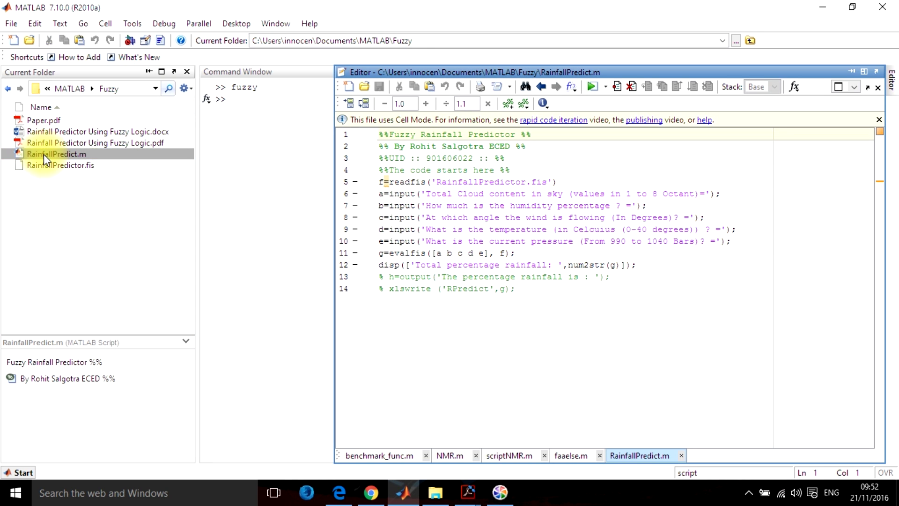
{"action": "left_click", "coordinate": [430, 182]}
{"action": "double_click", "coordinate": [404, 181]}
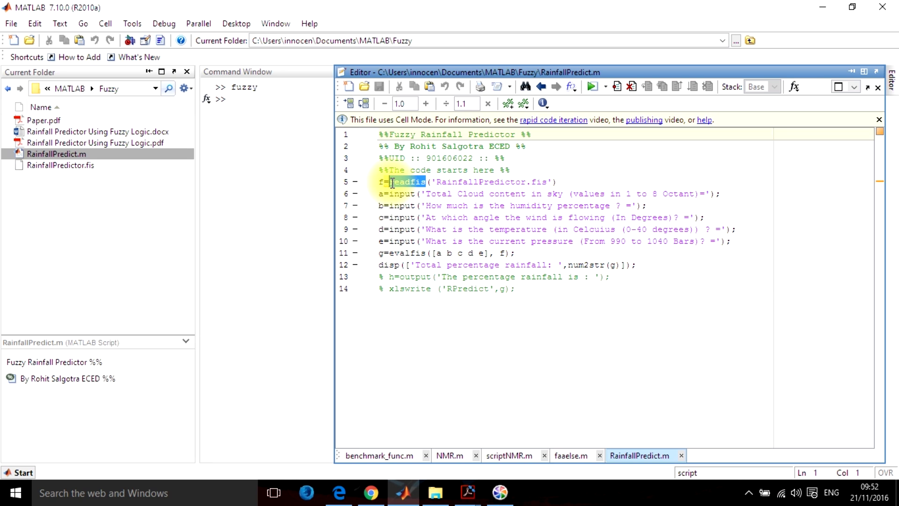
{"action": "left_click", "coordinate": [557, 231]}
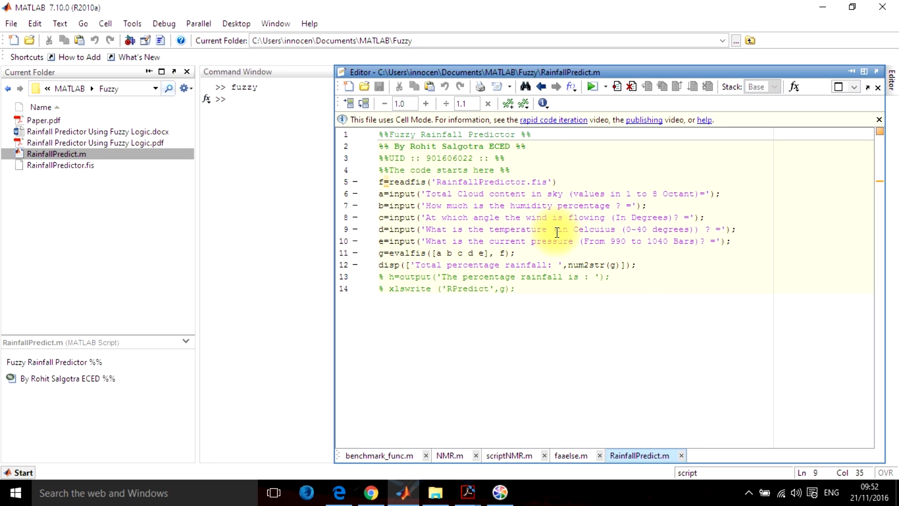
Run RainfallPredict.m and enlarge the Command Window area showing its output.
{"action": "left_click", "coordinate": [592, 88]}
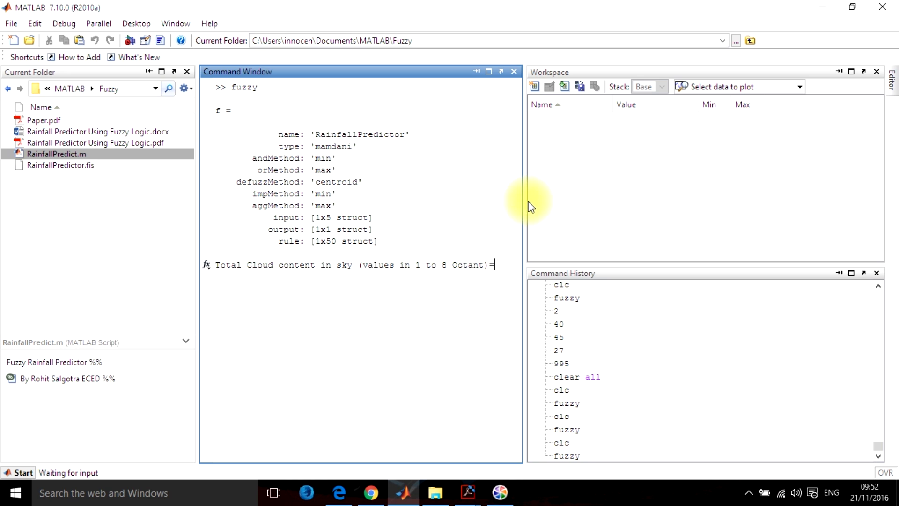
{"action": "left_click_drag", "start_coordinate": [525, 203], "coordinate": [542, 205]}
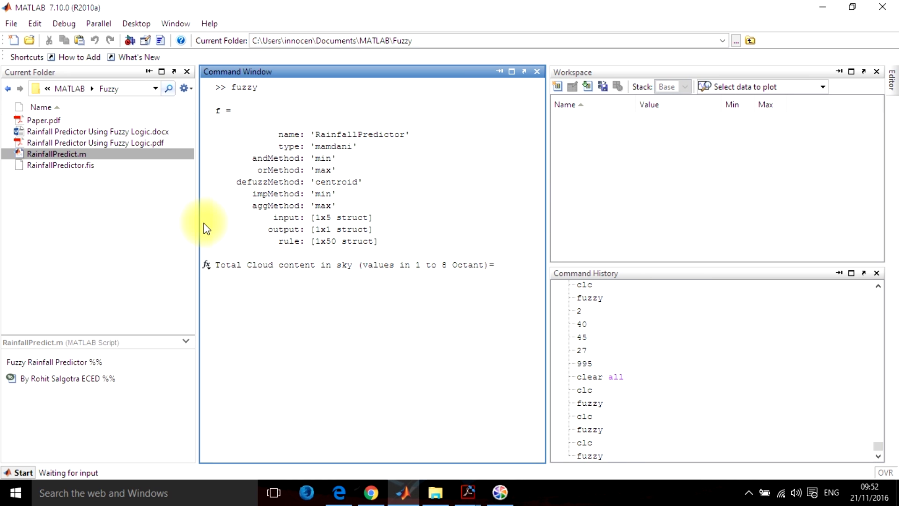
{"action": "left_click_drag", "start_coordinate": [196, 221], "coordinate": [177, 225]}
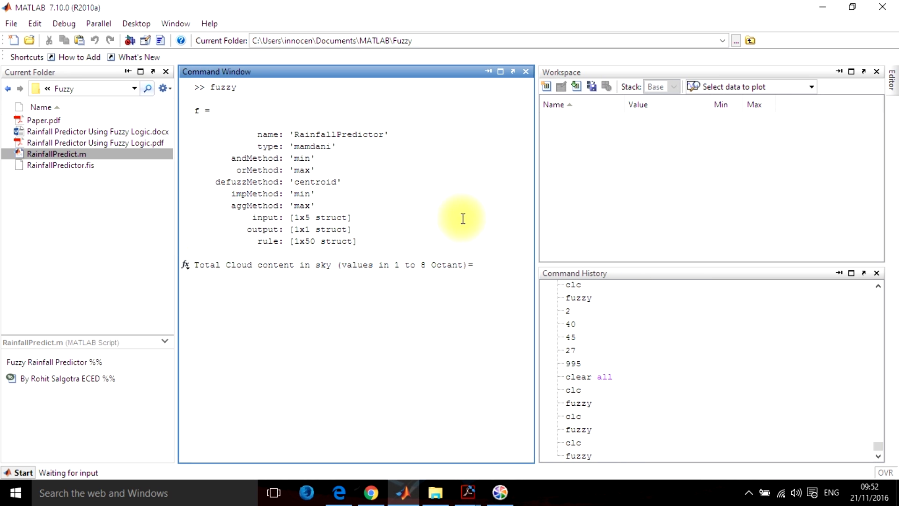
Enter clouds 2, humidity 20, wind 45, temperature 30 and pressure 1020, yielding 50% rainfall.
{"action": "left_click", "coordinate": [508, 266]}
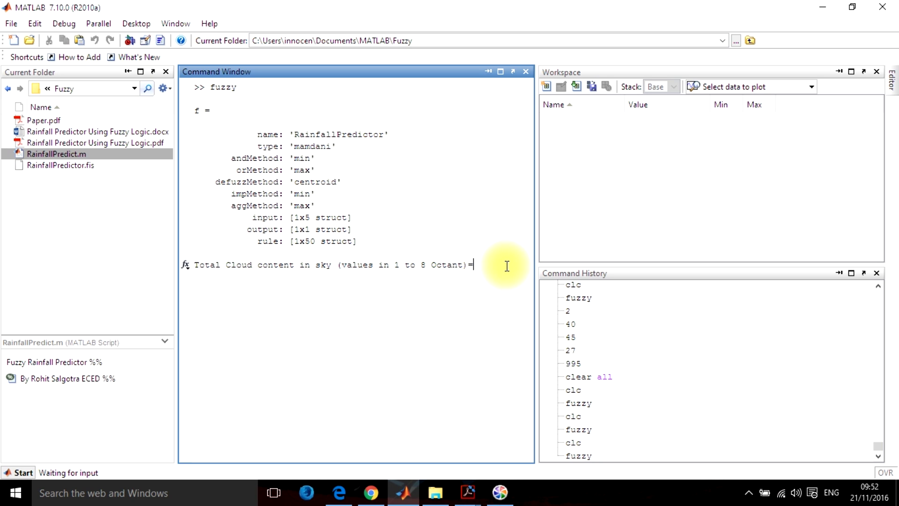
{"action": "type", "text": "2"}
{"action": "key", "text": "Return"}
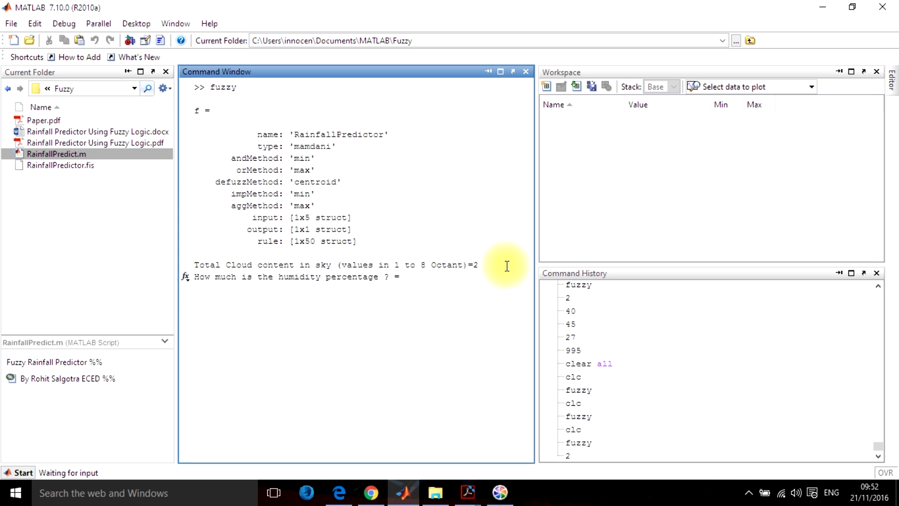
{"action": "type", "text": "20"}
{"action": "key", "text": "Return"}
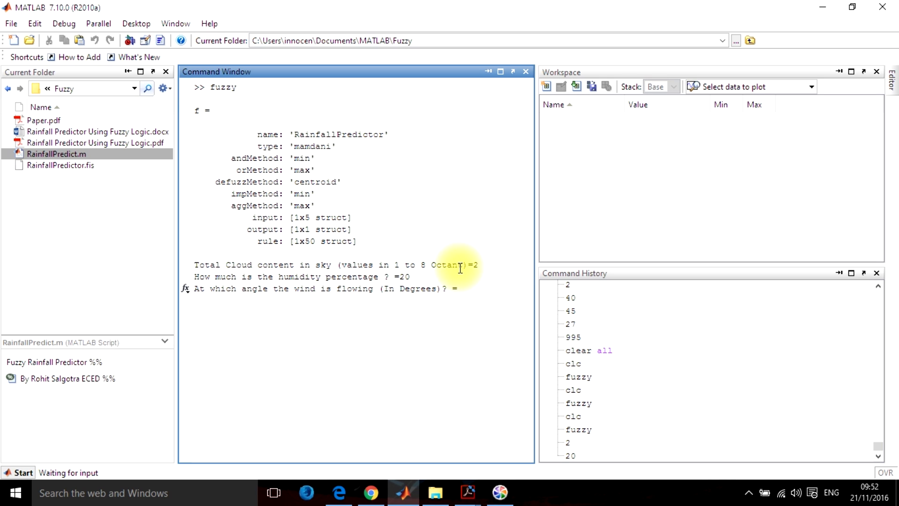
{"action": "type", "text": "45"}
{"action": "key", "text": "Return"}
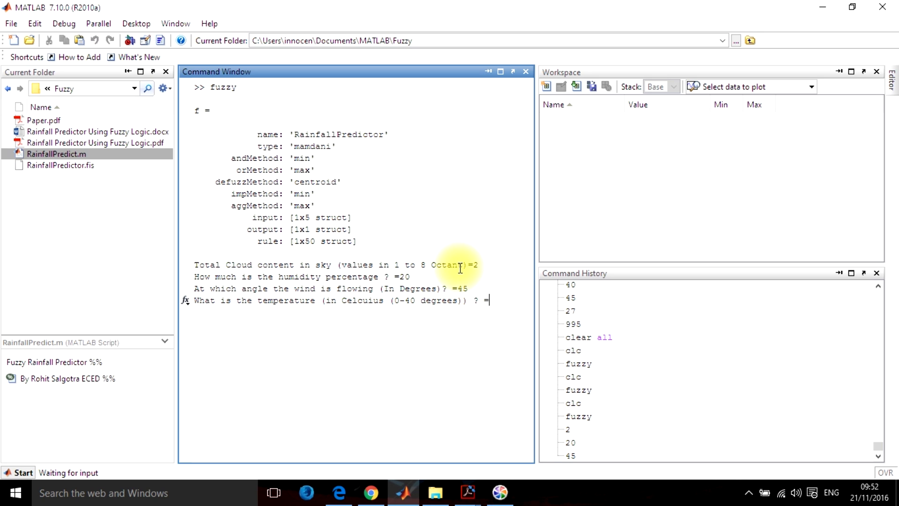
{"action": "type", "text": "30"}
{"action": "key", "text": "Return"}
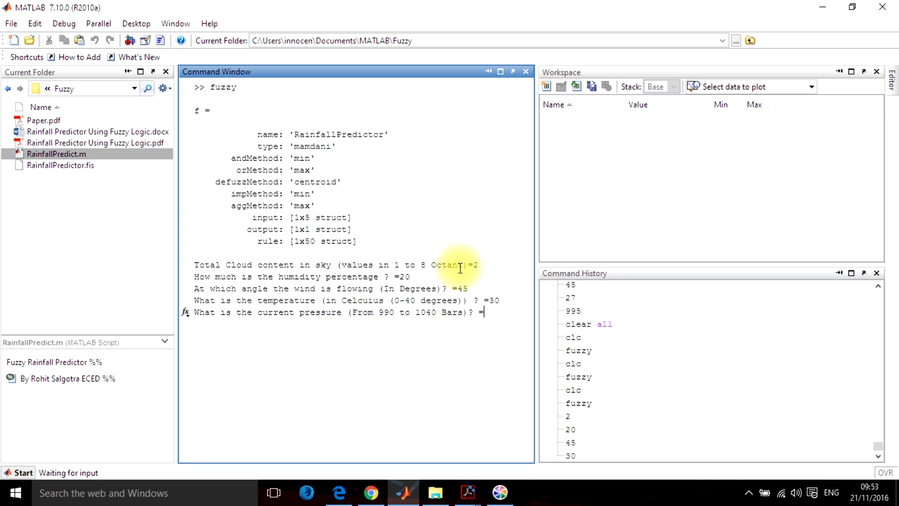
{"action": "type", "text": "1020"}
{"action": "key", "text": "Return"}
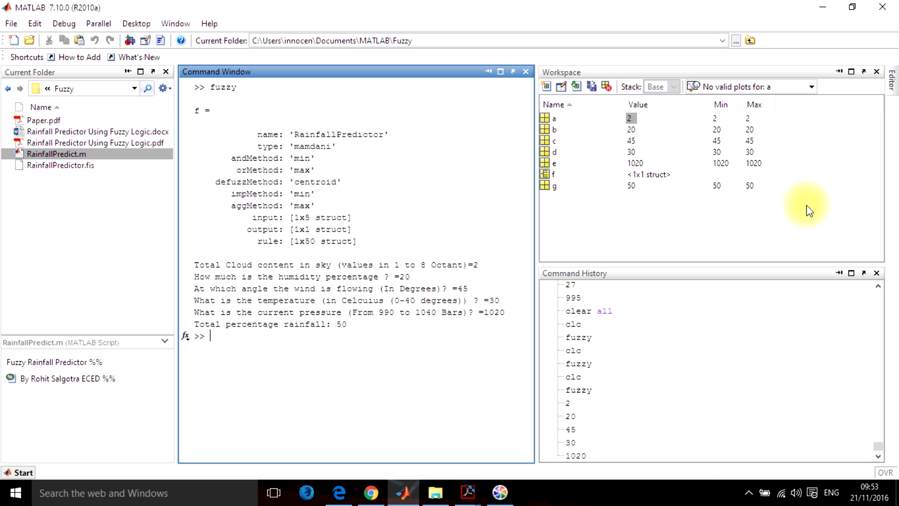
{"action": "left_click", "coordinate": [892, 89]}
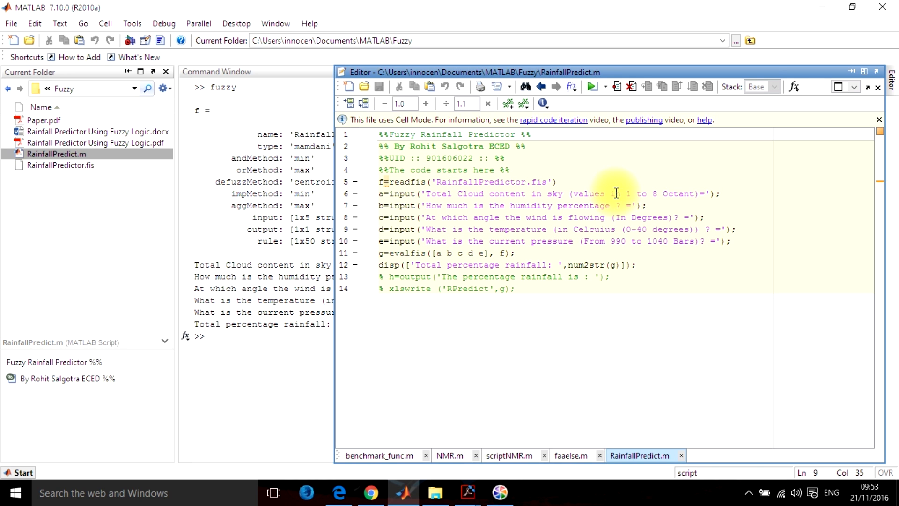
{"action": "left_click", "coordinate": [895, 93]}
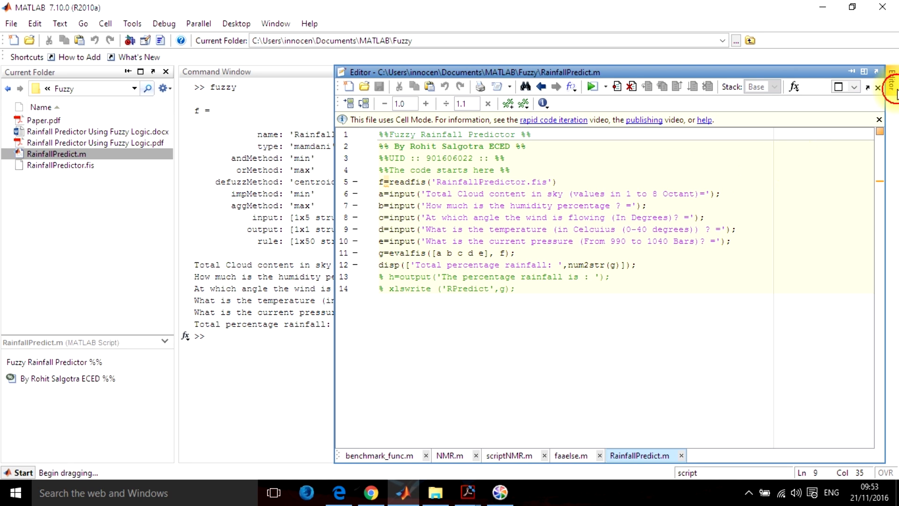